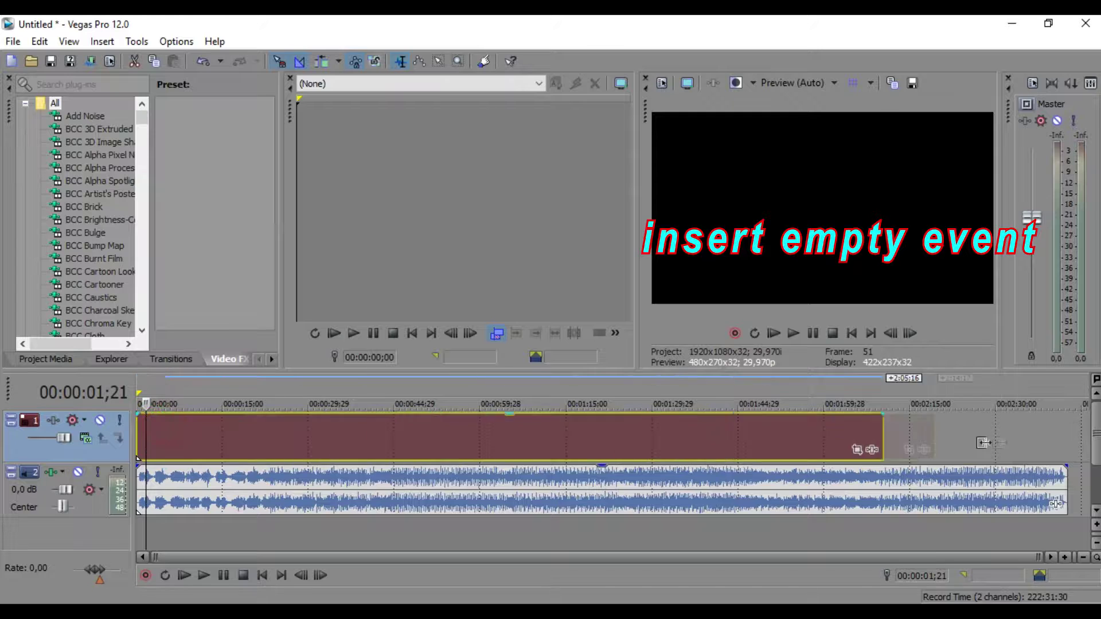
# Apply the default preset of the BCC Scatterize effect to the empty event on the video track.
pyautogui.click(150, 436)
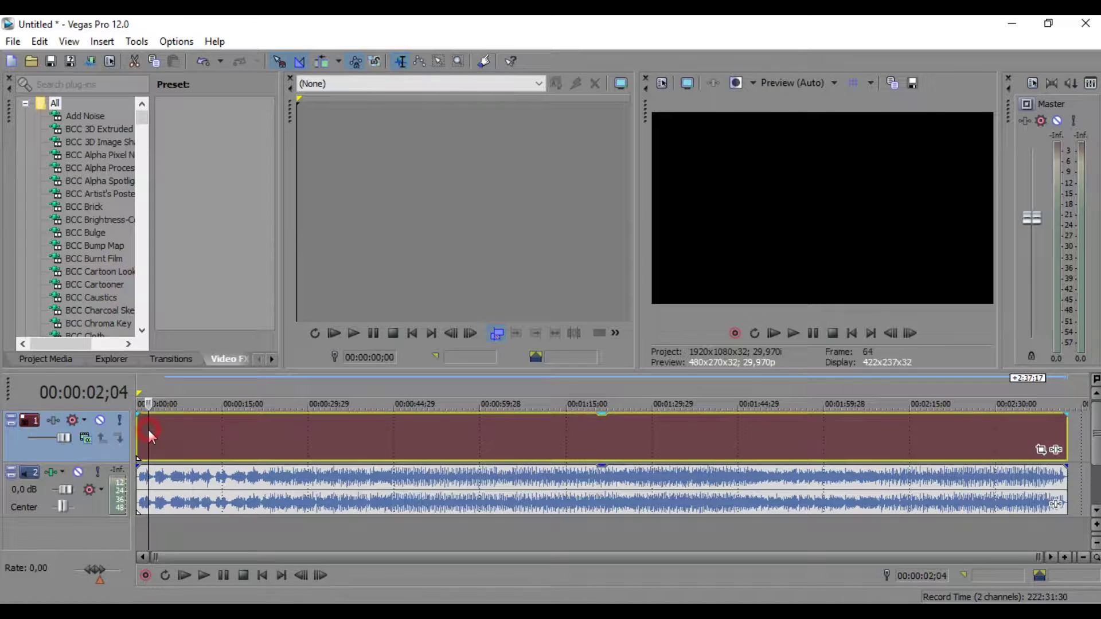
pyautogui.click(144, 430)
pyautogui.click(176, 444)
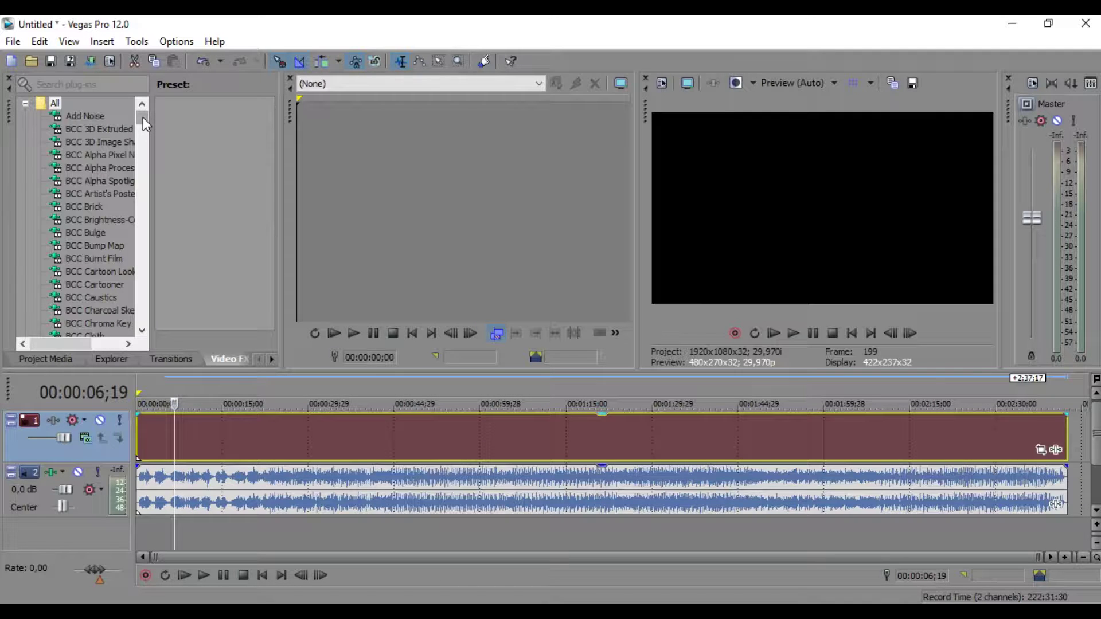
pyautogui.moveTo(143, 117); pyautogui.dragTo(140, 167)
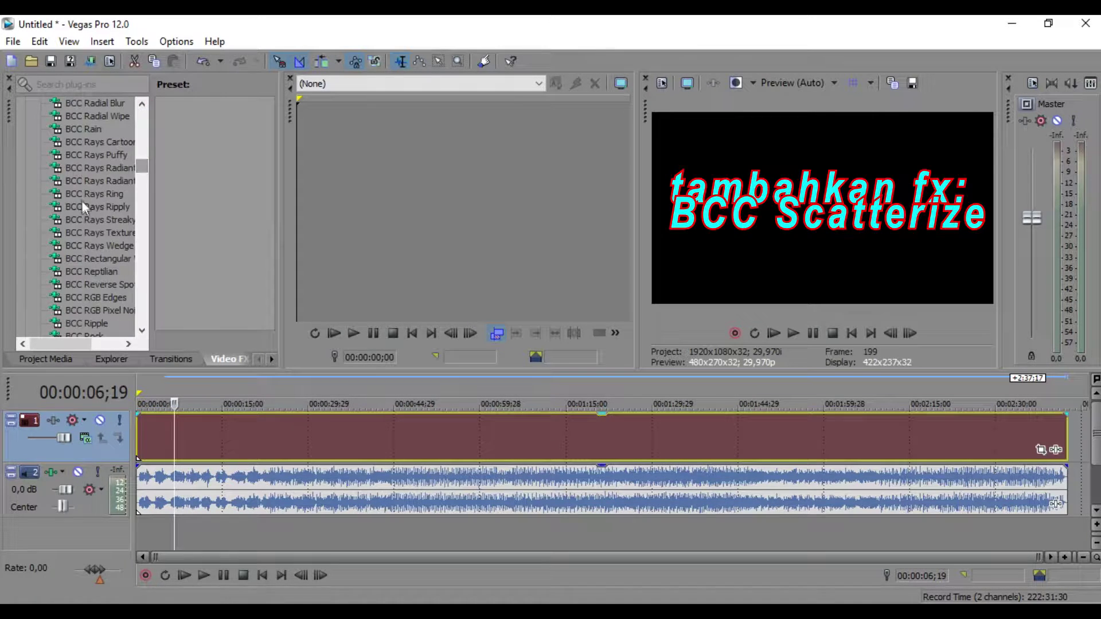
pyautogui.scroll(-6, 95, 273)
pyautogui.scroll(6, 99, 267)
pyautogui.scroll(8, 102, 256)
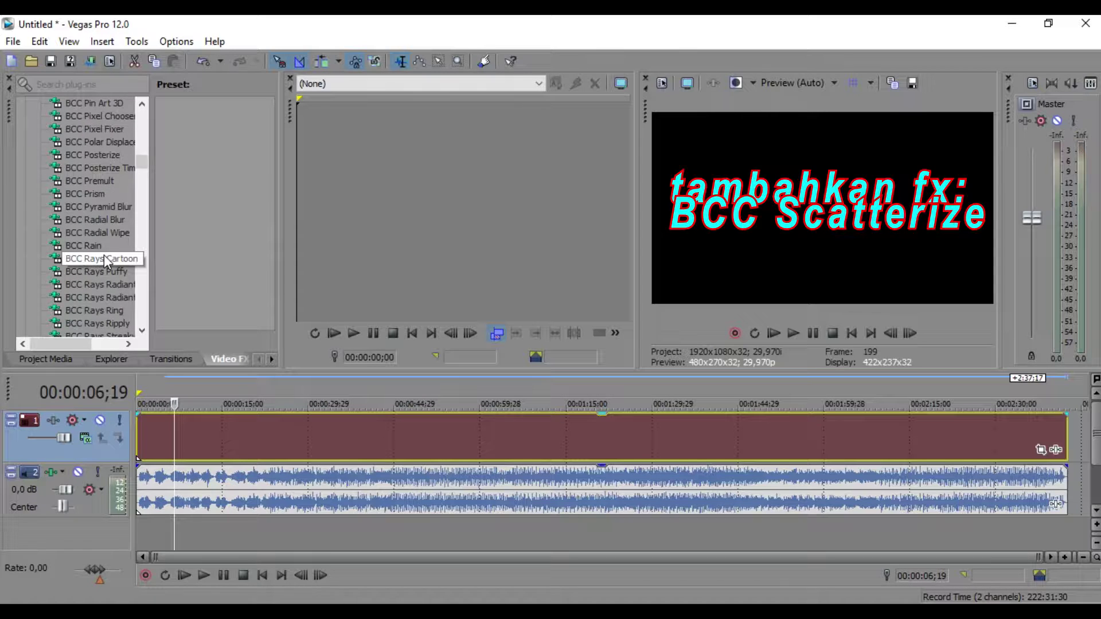
pyautogui.scroll(-3, 105, 253)
pyautogui.scroll(3, 105, 253)
pyautogui.scroll(-3, 105, 254)
pyautogui.scroll(-7, 106, 257)
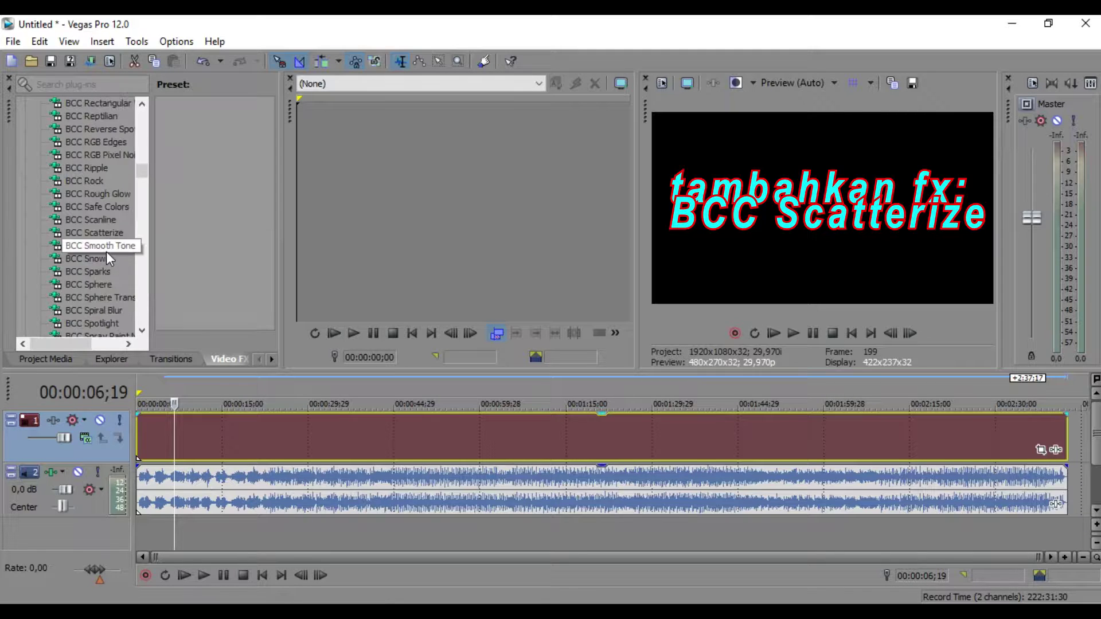
pyautogui.click(103, 236)
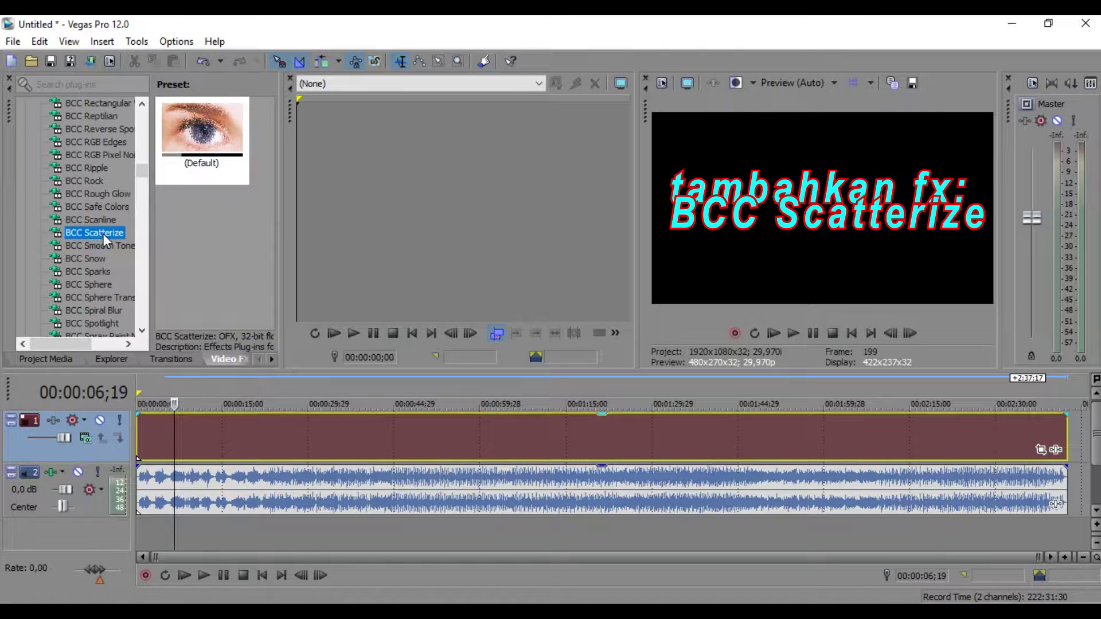
pyautogui.moveTo(215, 132); pyautogui.dragTo(192, 435)
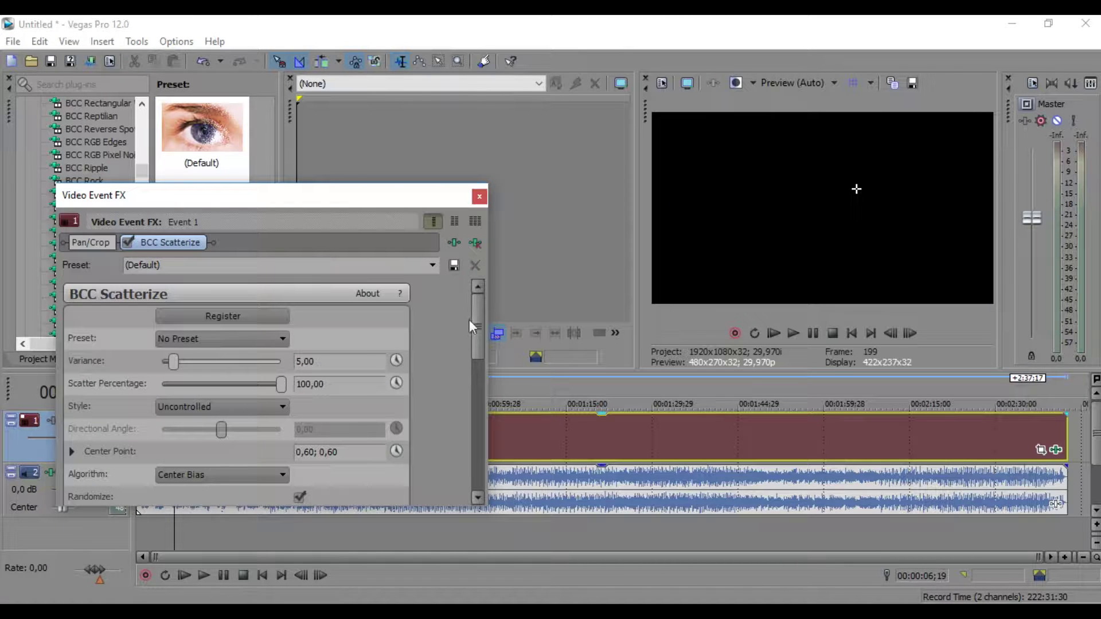
# Enable the Beat Reactor in BCC Scatterize, load "edm china aiff" as its external file, and close the effect settings.
pyautogui.moveTo(482, 310); pyautogui.dragTo(467, 417)
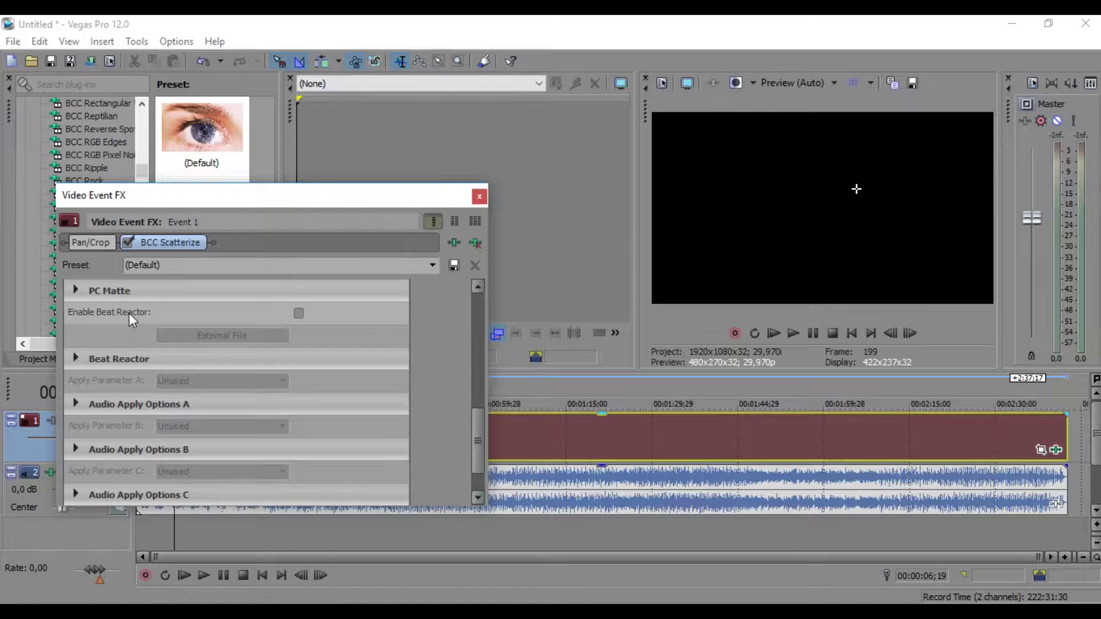
pyautogui.click(299, 314)
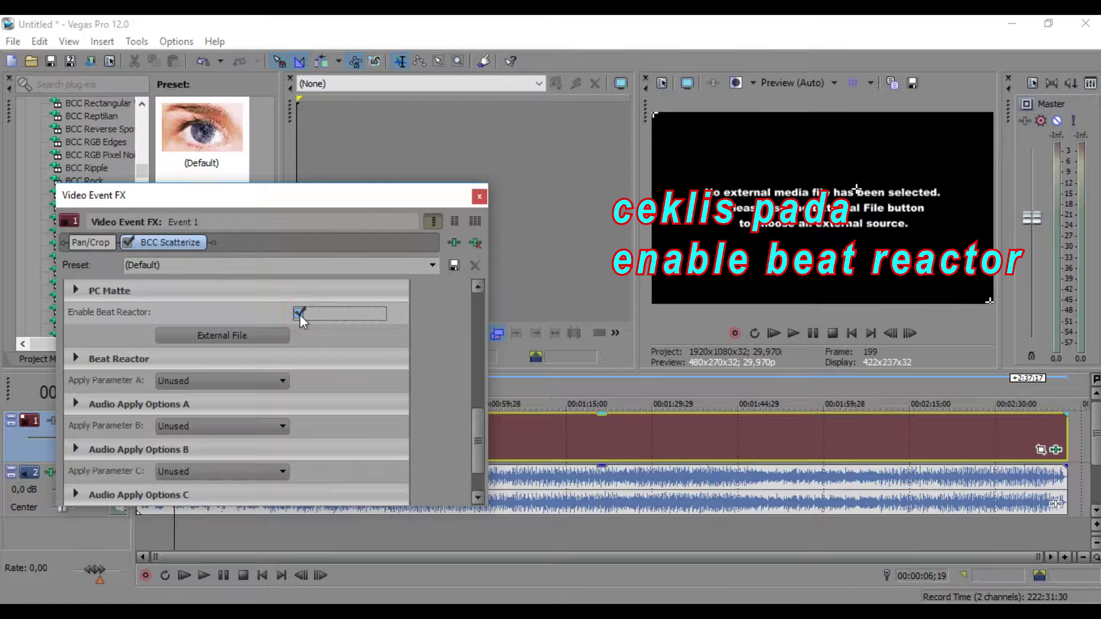
pyautogui.click(228, 336)
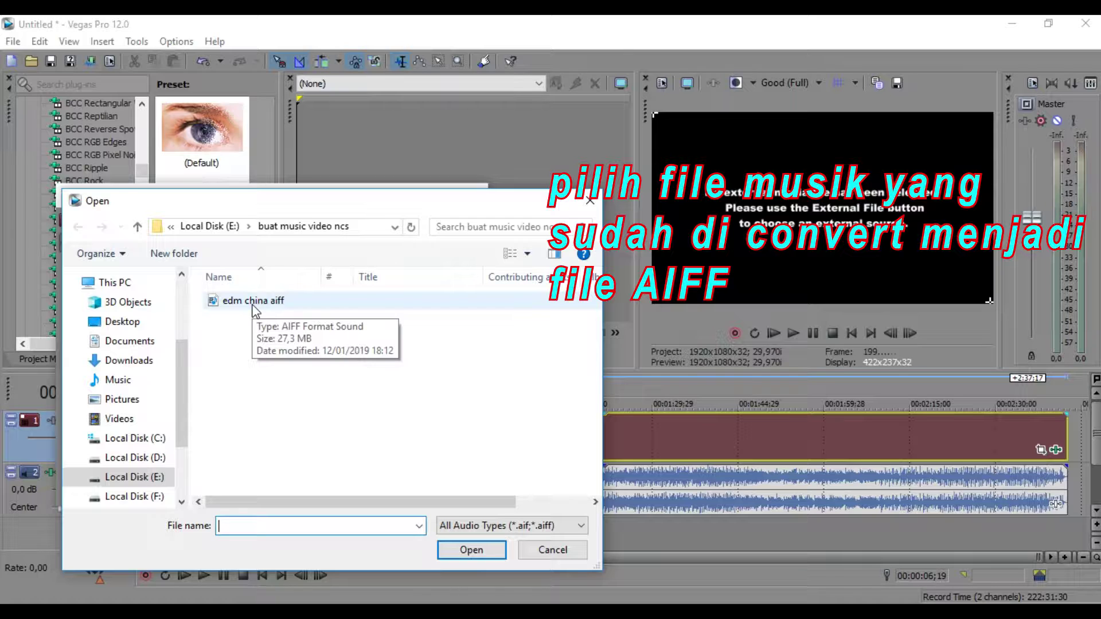
pyautogui.click(253, 302)
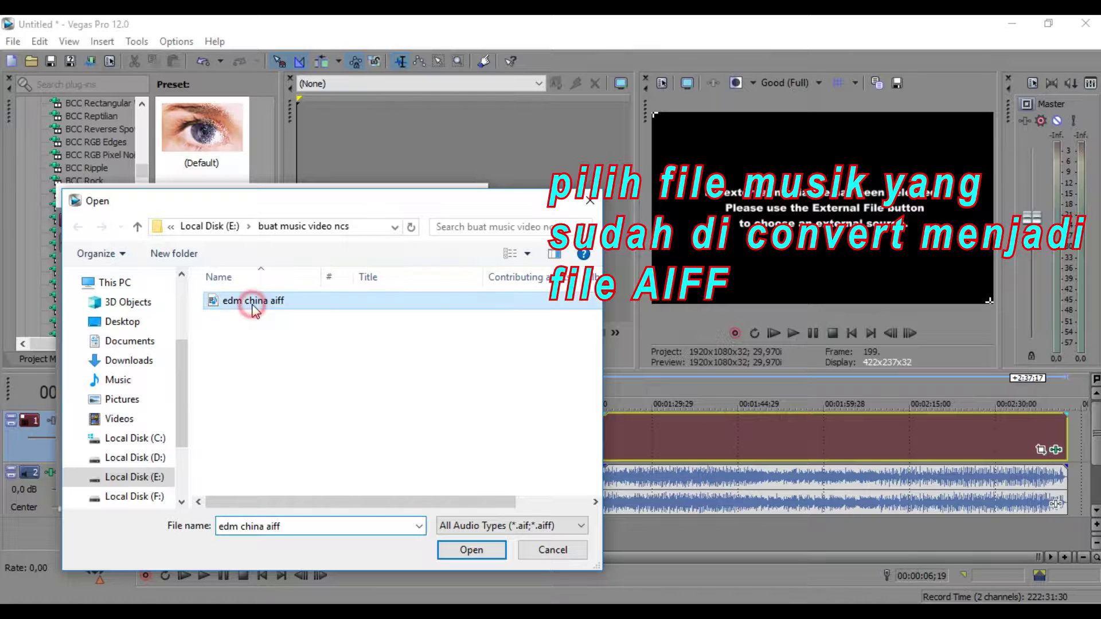
pyautogui.click(474, 551)
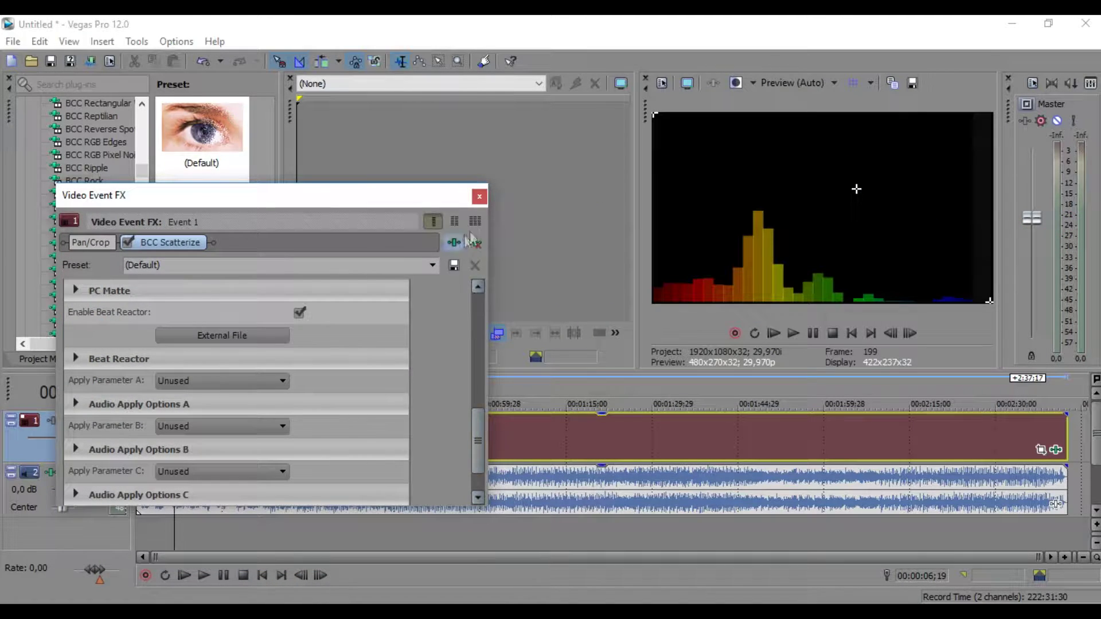
pyautogui.click(479, 197)
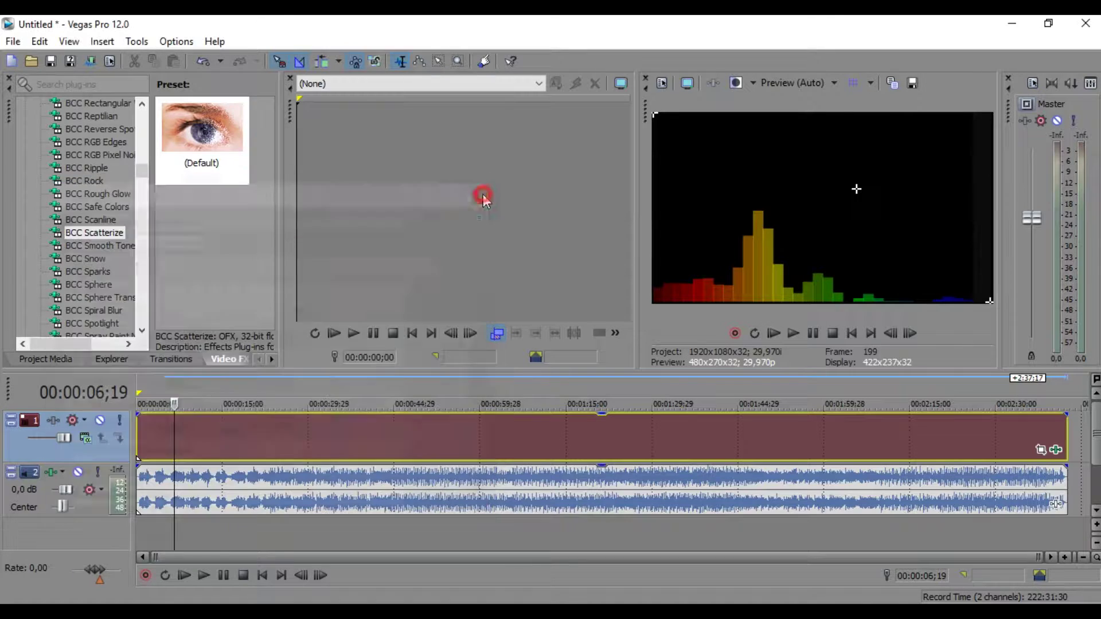
# Add the default preset of the S_WarpPolar effect to the empty event on the video track.
pyautogui.click(160, 435)
pyautogui.moveTo(141, 170); pyautogui.dragTo(144, 287)
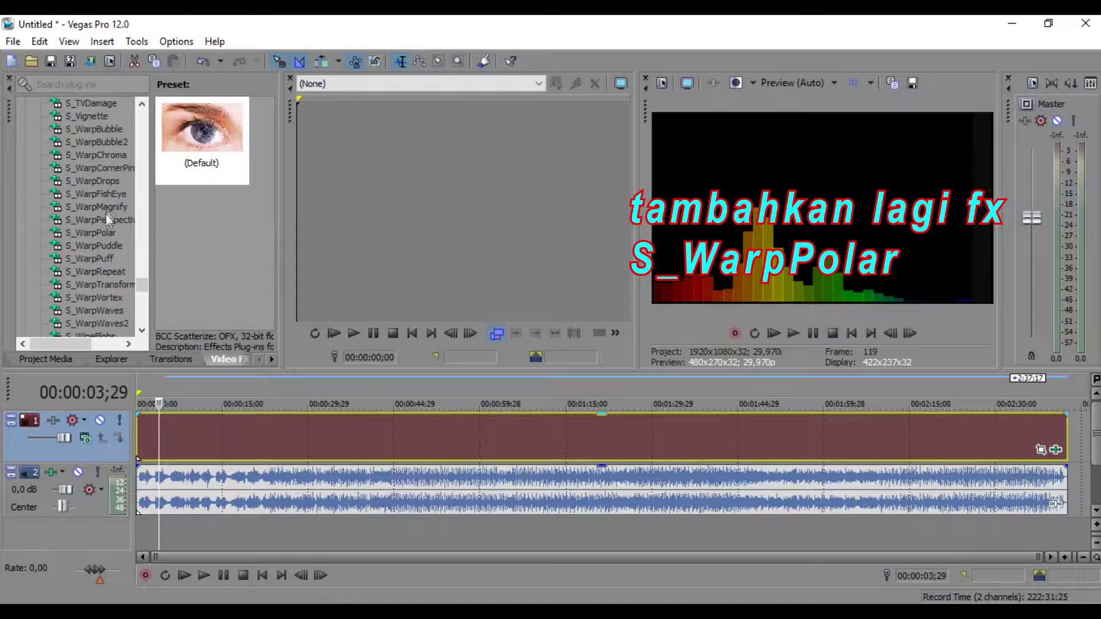
pyautogui.click(104, 233)
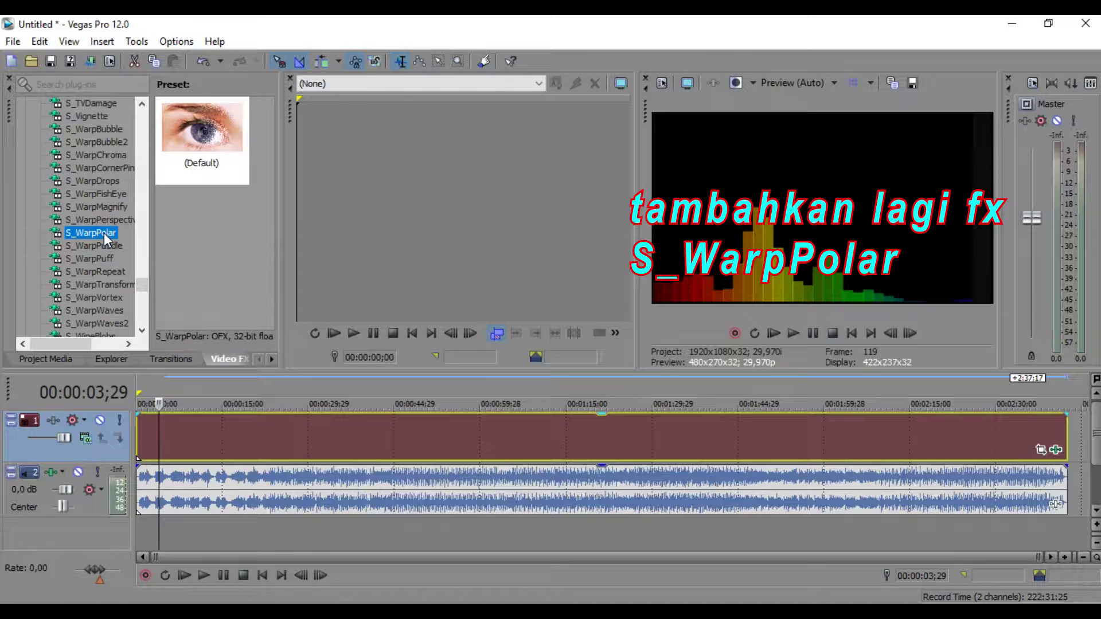
pyautogui.moveTo(214, 123); pyautogui.dragTo(202, 437)
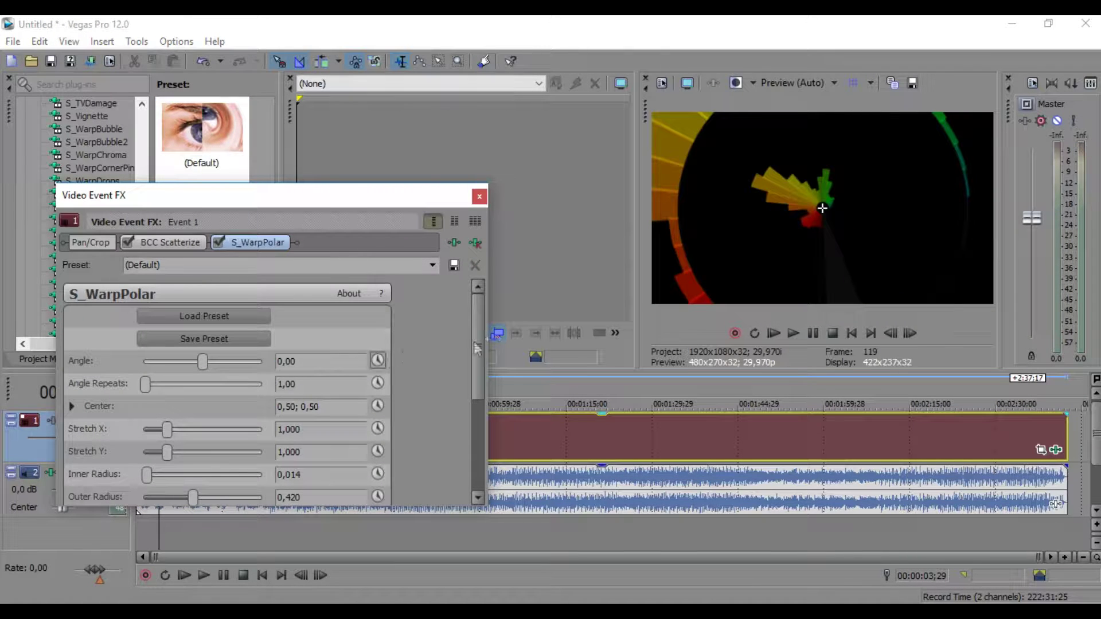
# Set S_WarpPolar's Wrap Y to No and turn off its Filter option.
pyautogui.moveTo(474, 328); pyautogui.dragTo(476, 435)
pyautogui.click(255, 354)
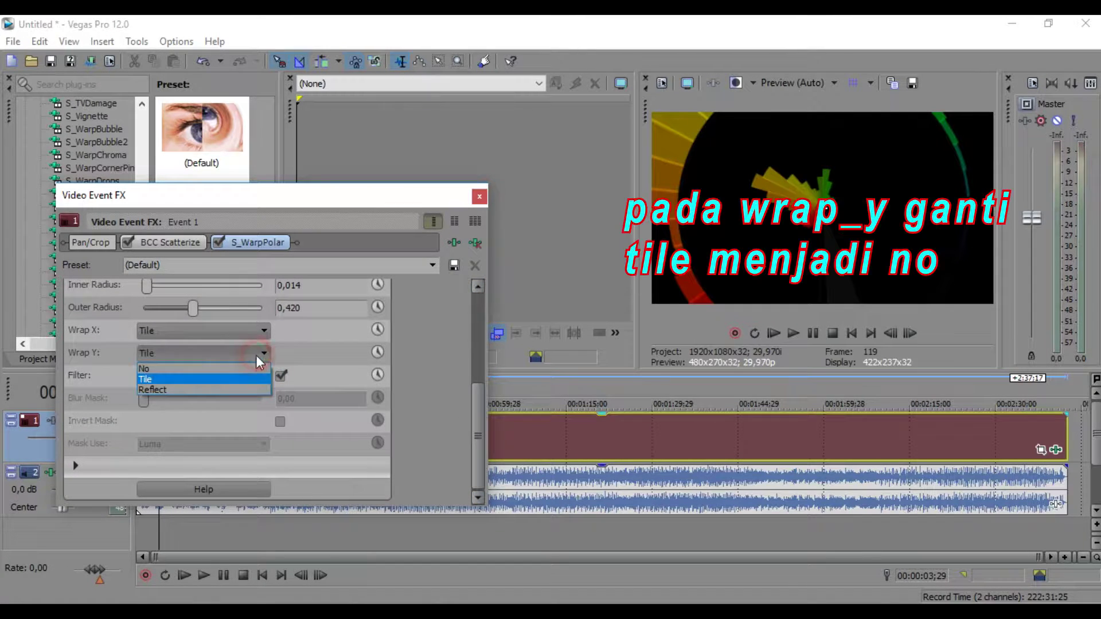
pyautogui.click(253, 373)
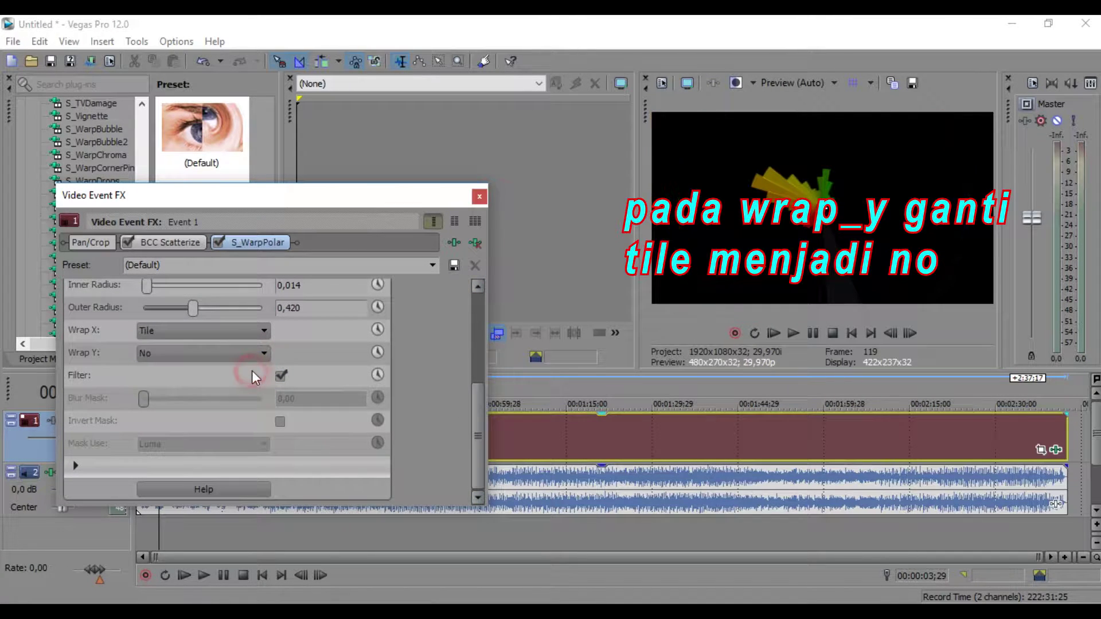
pyautogui.click(280, 377)
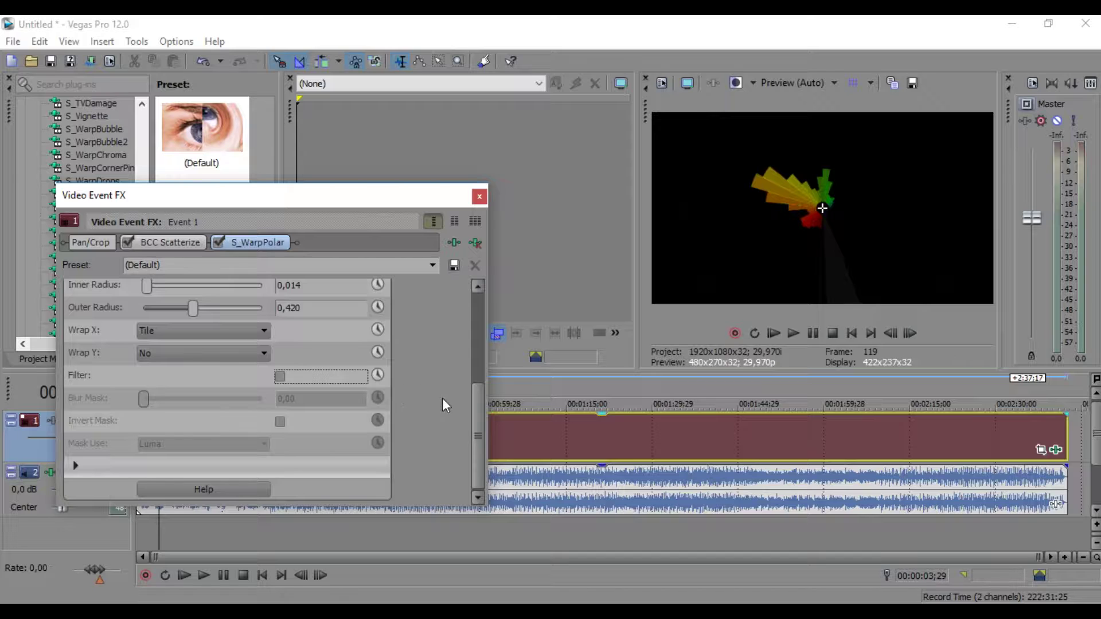
# Adjust the S_WarpPolar shape to Angle -7,35, Angle Repeats 9,53 and Inner Radius 0,133.
pyautogui.moveTo(482, 402); pyautogui.dragTo(483, 312)
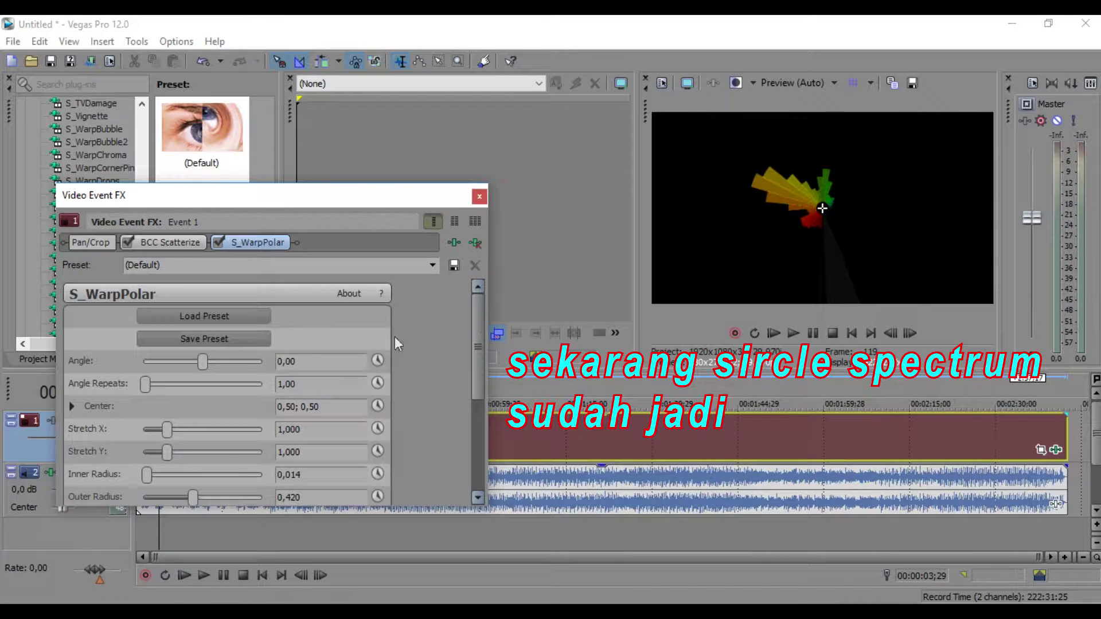
pyautogui.moveTo(202, 362); pyautogui.dragTo(201, 362)
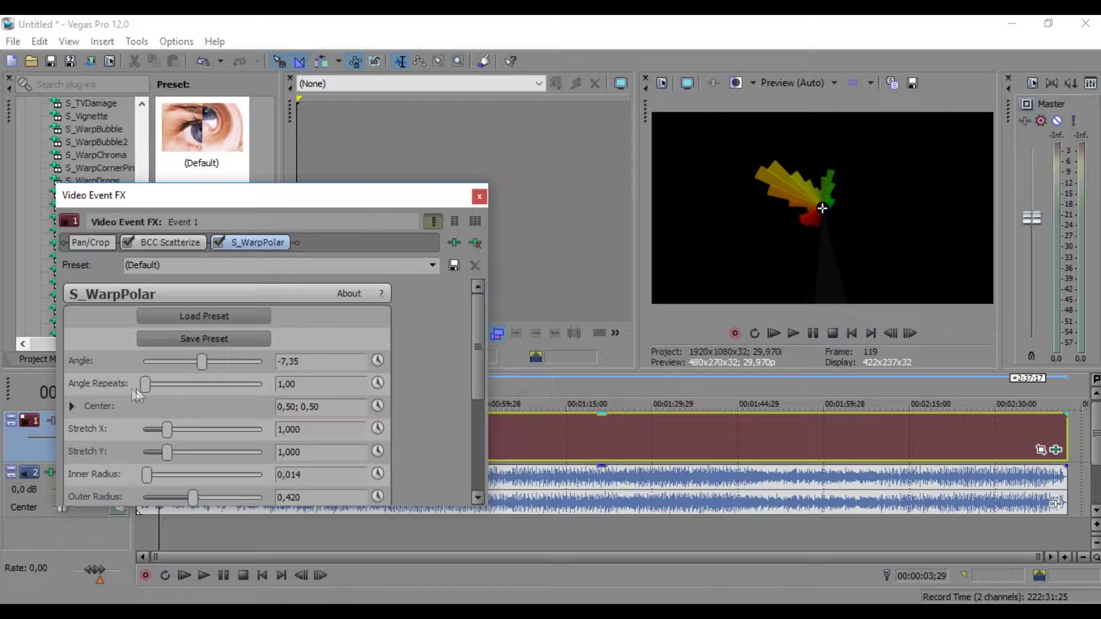
pyautogui.moveTo(144, 385); pyautogui.dragTo(167, 385)
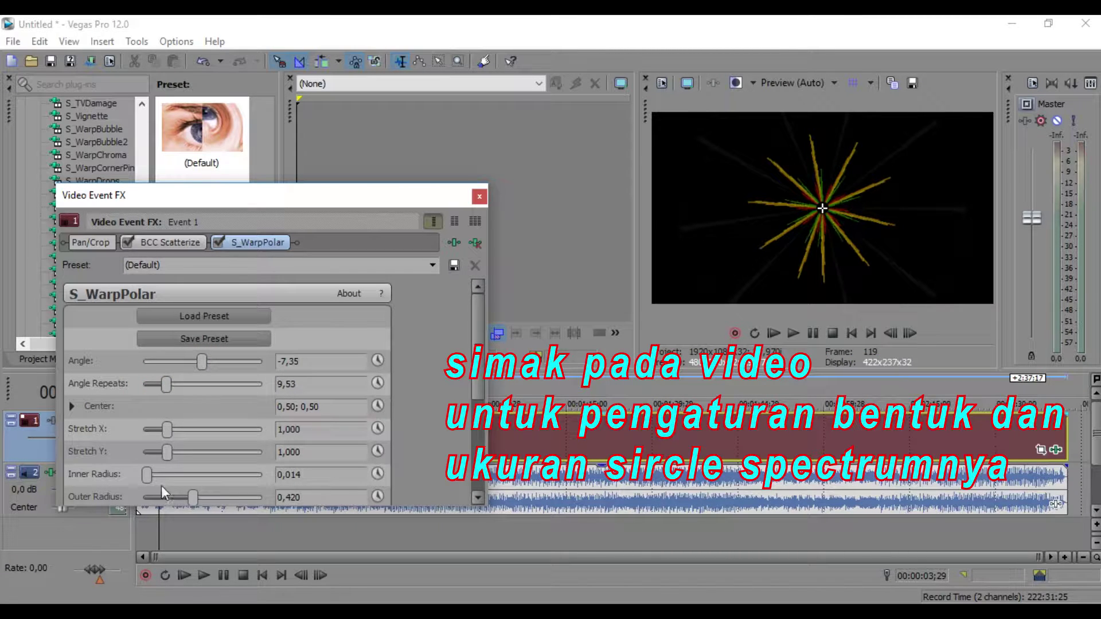
pyautogui.moveTo(146, 476); pyautogui.dragTo(175, 481)
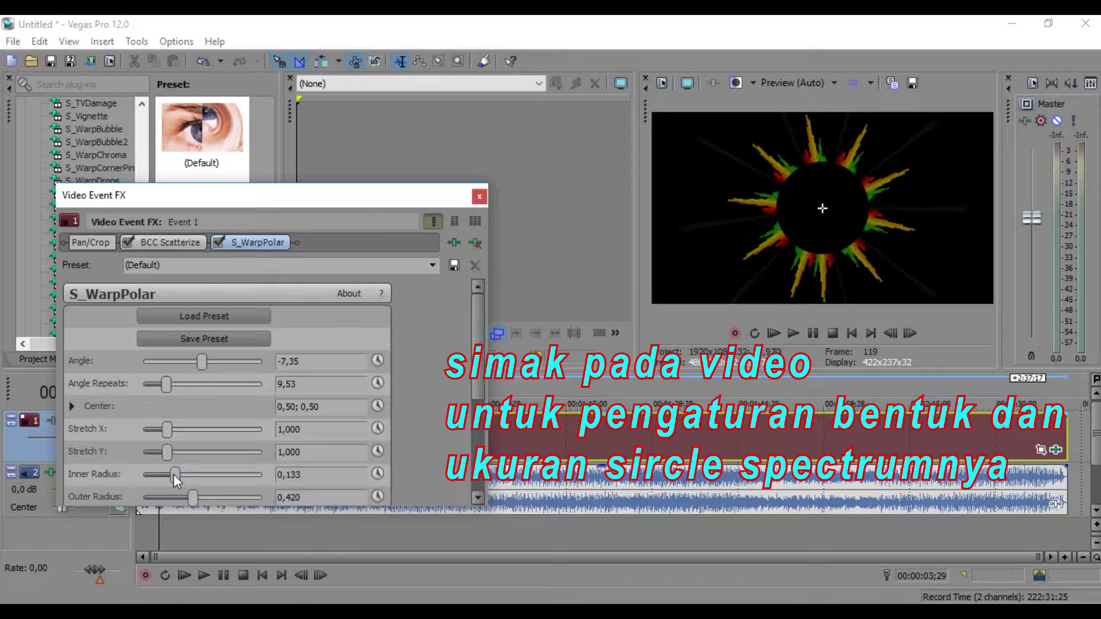
# Move the circular spectrum's center to about 0,22; 0,59 and reduce its Outer Radius to 0,224.
pyautogui.click(819, 201)
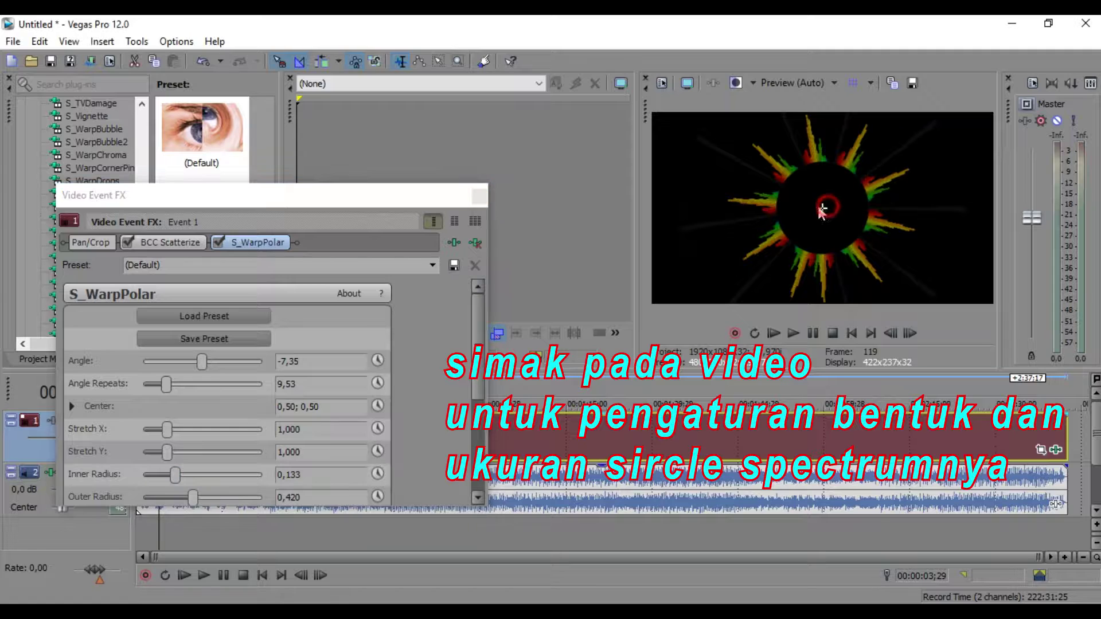
pyautogui.moveTo(815, 207); pyautogui.dragTo(751, 180)
pyautogui.click(185, 498)
pyautogui.moveTo(185, 497)
pyautogui.mouseDown()
pyautogui.moveTo(195, 497)
pyautogui.moveTo(170, 497)
pyautogui.mouseUp()
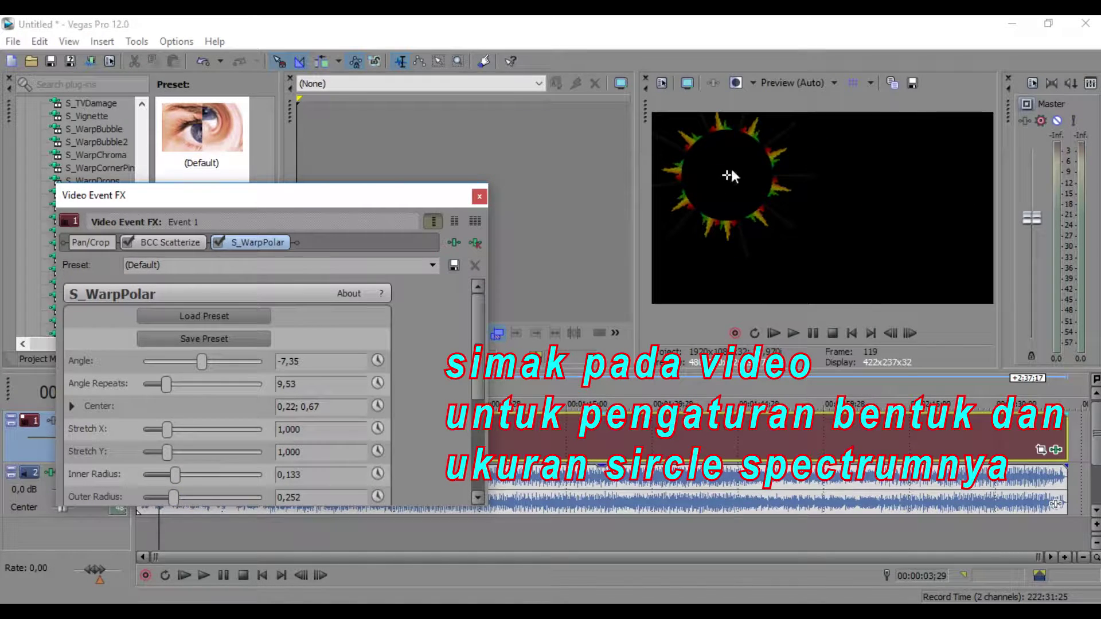
pyautogui.moveTo(729, 175); pyautogui.dragTo(727, 192)
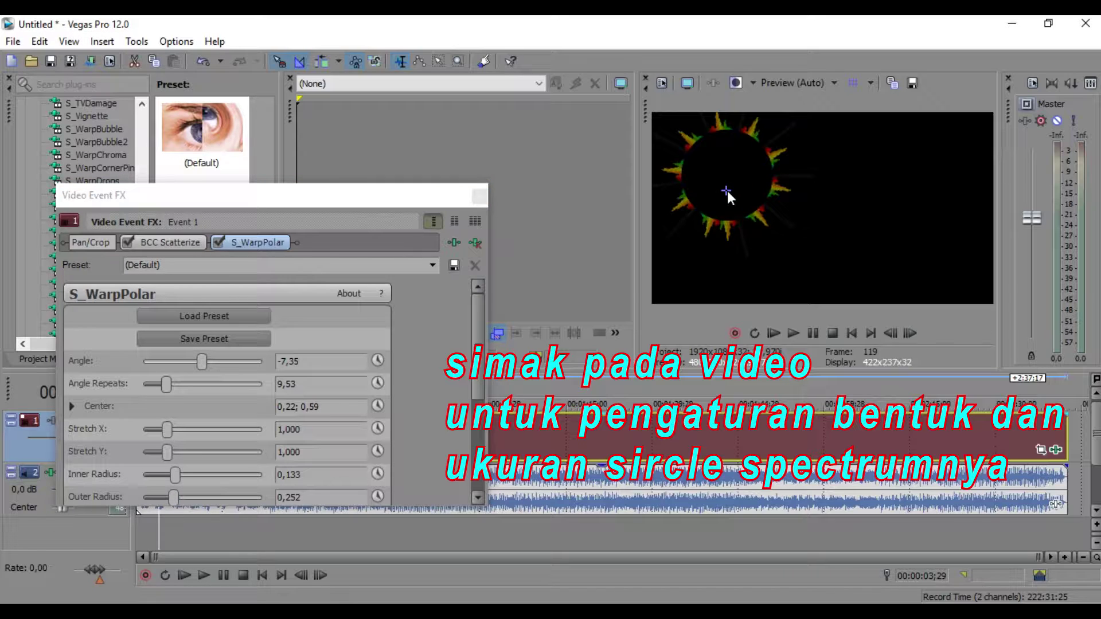
pyautogui.moveTo(175, 500); pyautogui.dragTo(173, 499)
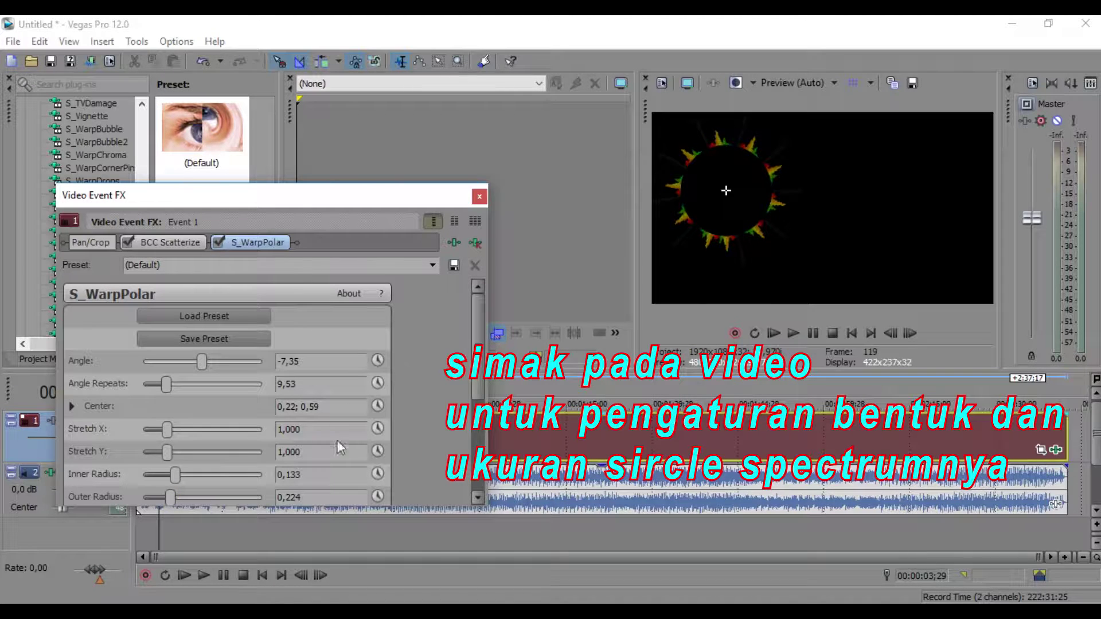
# Add the Sony Chroma Keyer plug-in to the event's effect chain after S_WarpPolar.
pyautogui.click(454, 241)
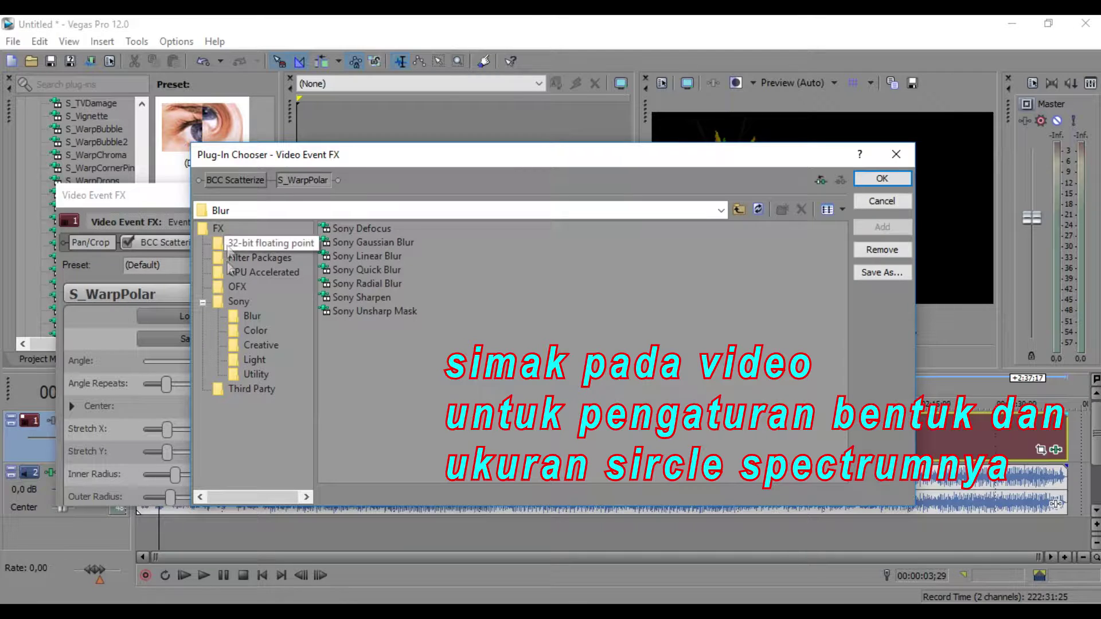
pyautogui.click(216, 229)
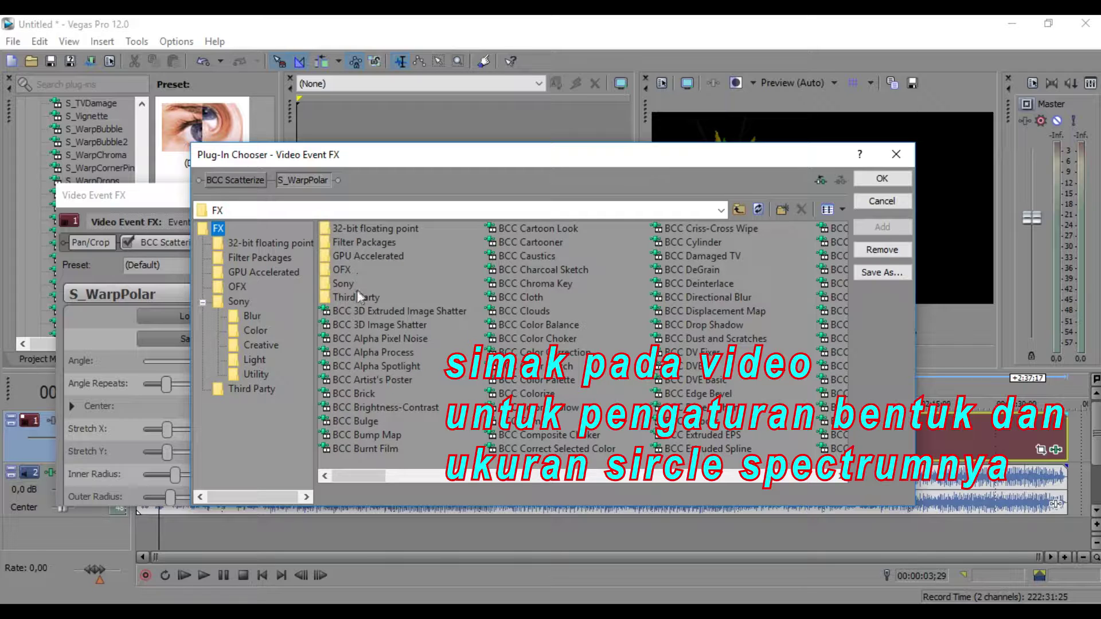
pyautogui.doubleClick(338, 283)
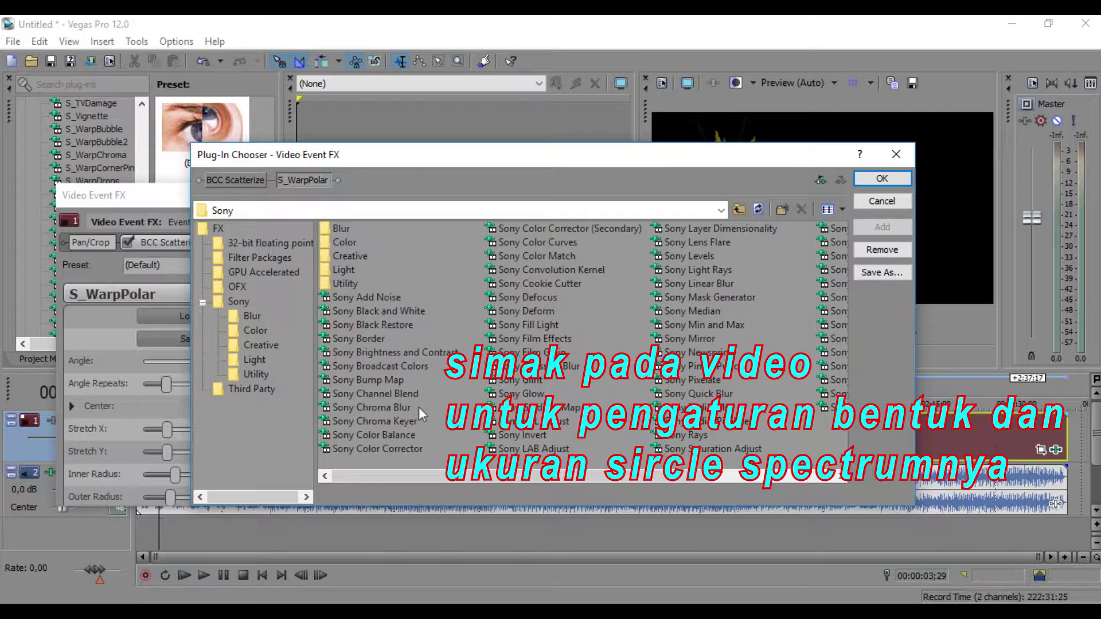
pyautogui.click(407, 424)
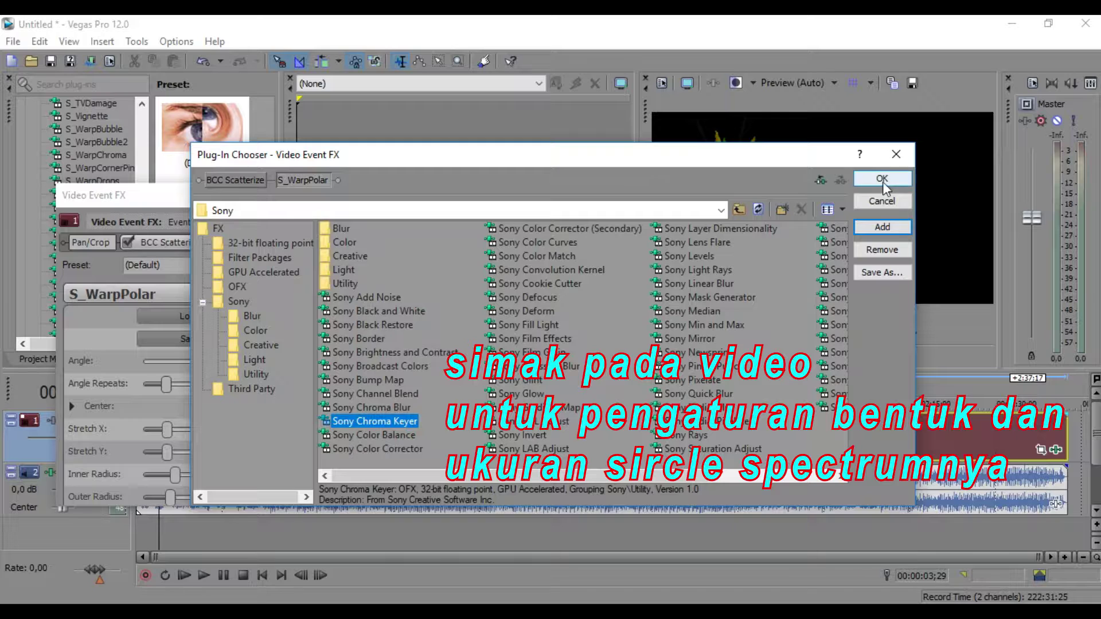
pyautogui.click(883, 227)
pyautogui.click(882, 179)
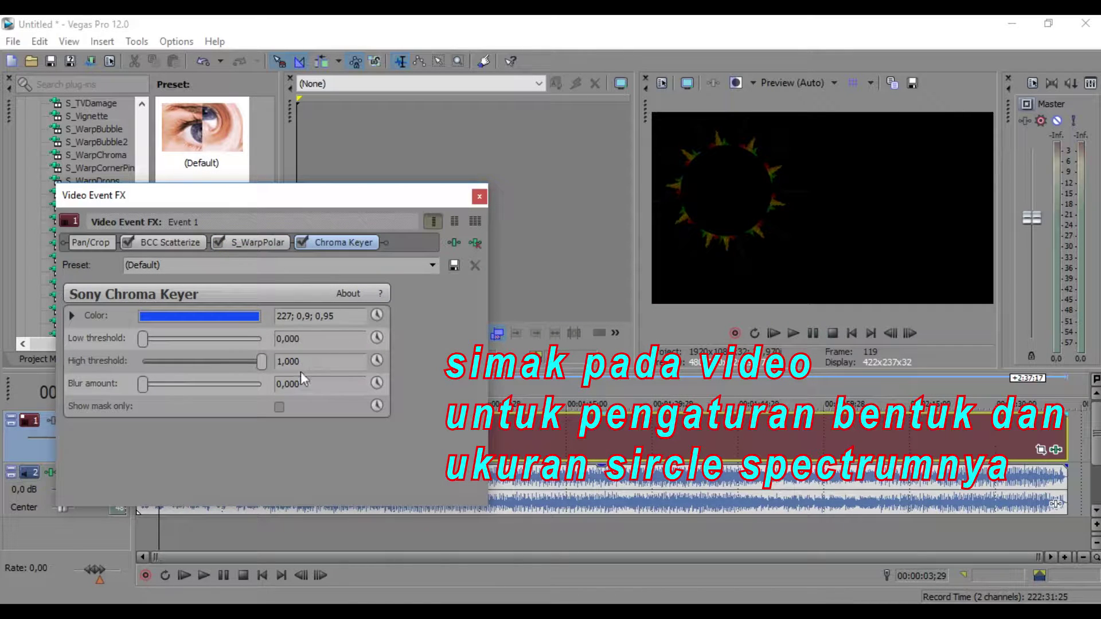
# Sample the black preview background as the Chroma Keyer color (0; 0,0; 0,02) and close the effect settings.
pyautogui.click(146, 317)
pyautogui.click(188, 338)
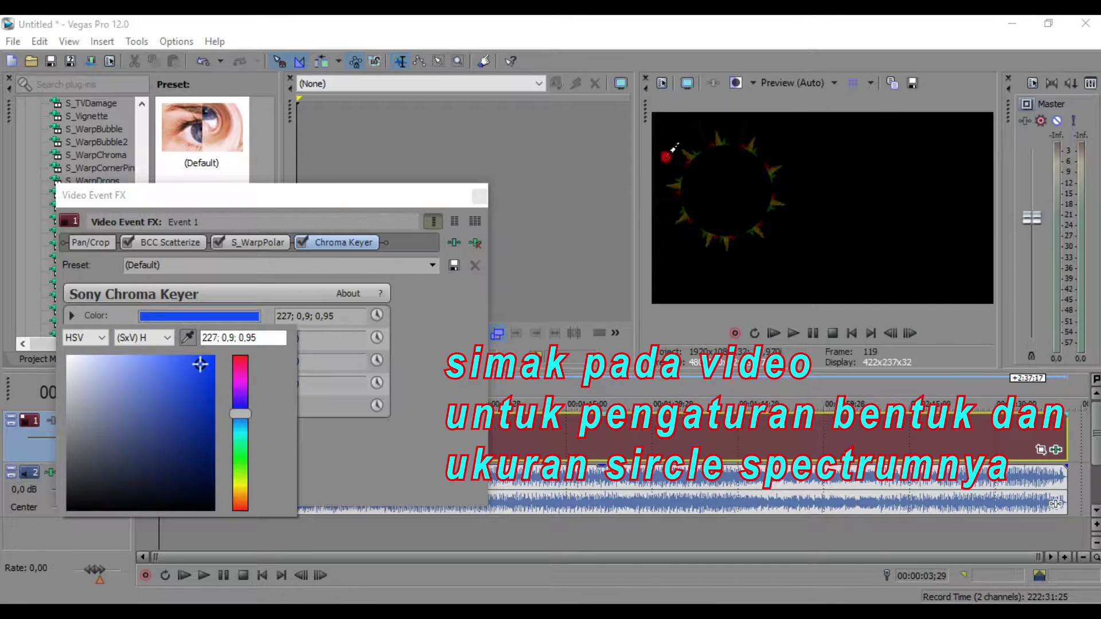
pyautogui.click(666, 156)
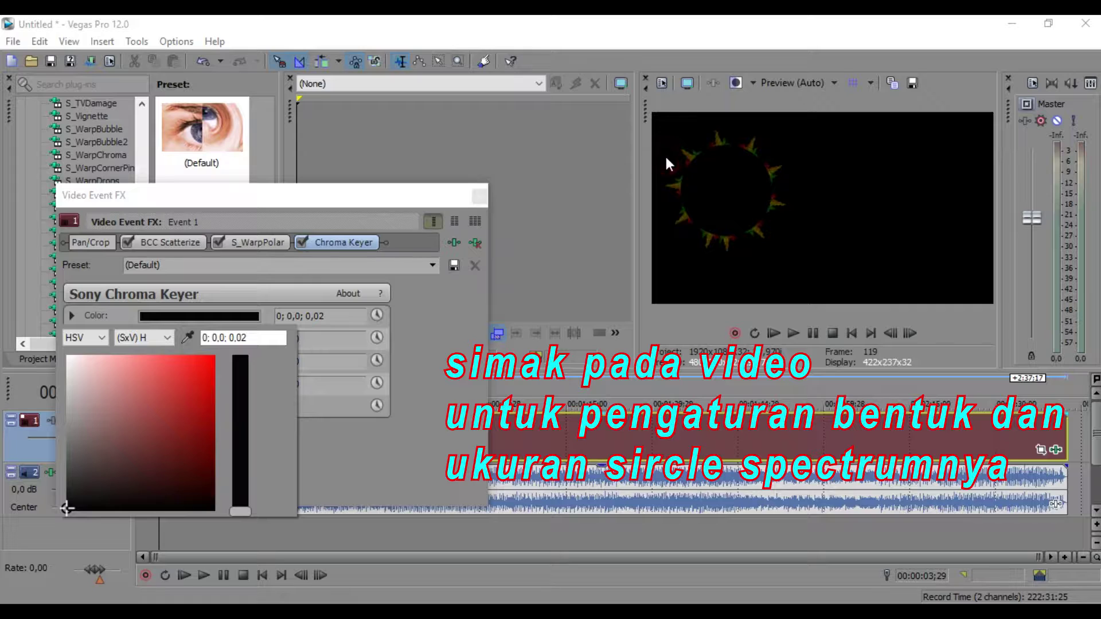
pyautogui.click(477, 199)
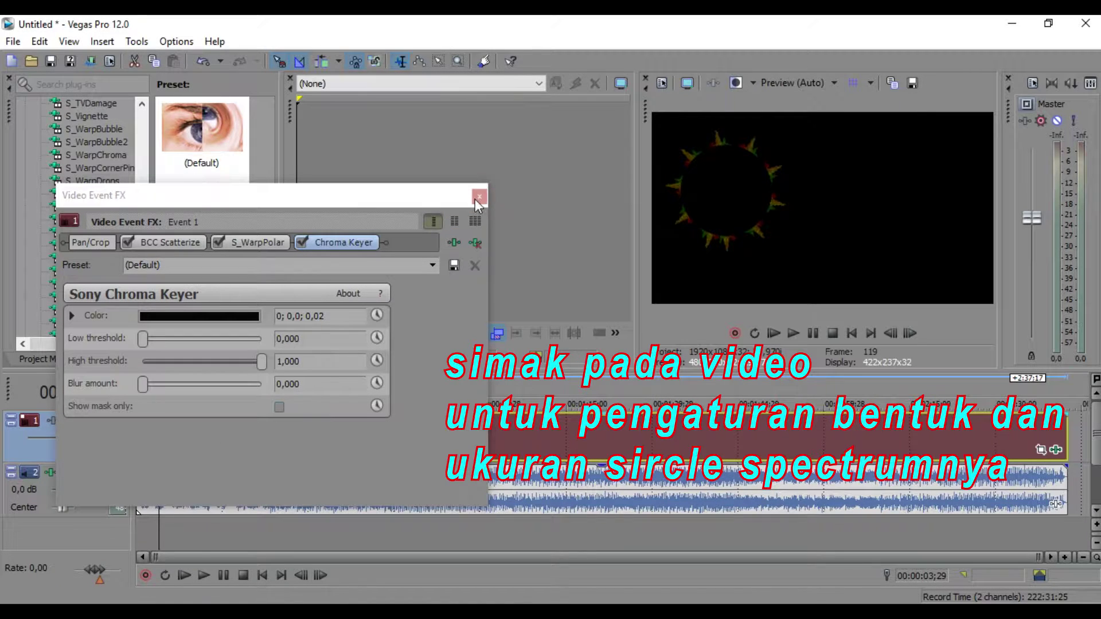
# Review the S_WarpPolar and BCC Scatterize settings of the spectrum event, including the Beat Reactor options, and close the effect settings.
pyautogui.click(253, 241)
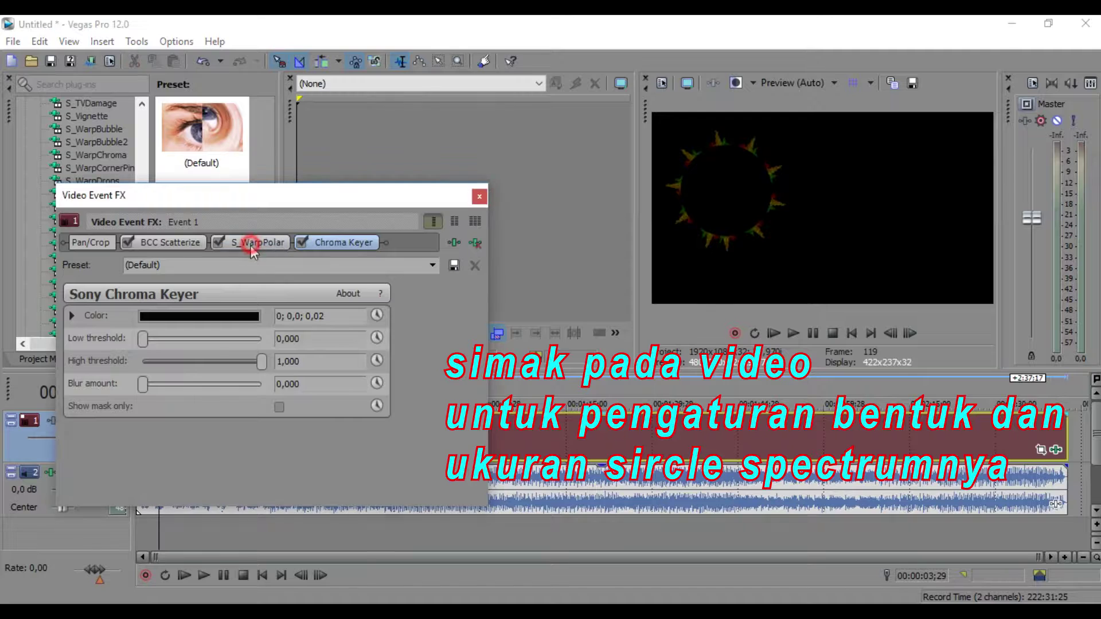
pyautogui.moveTo(479, 338); pyautogui.dragTo(478, 439)
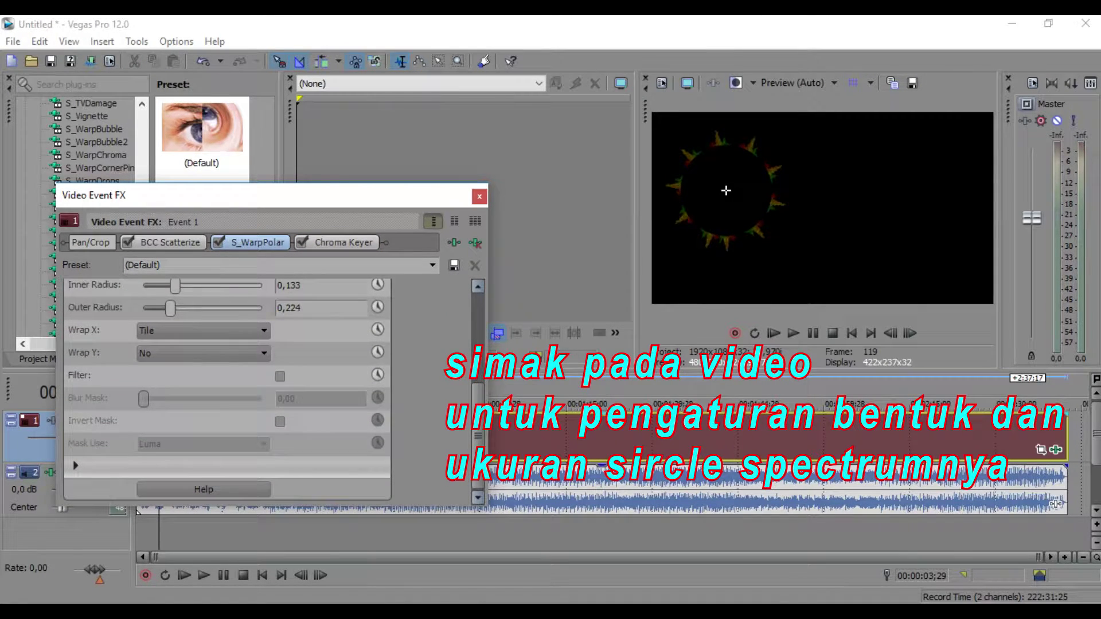
pyautogui.click(171, 242)
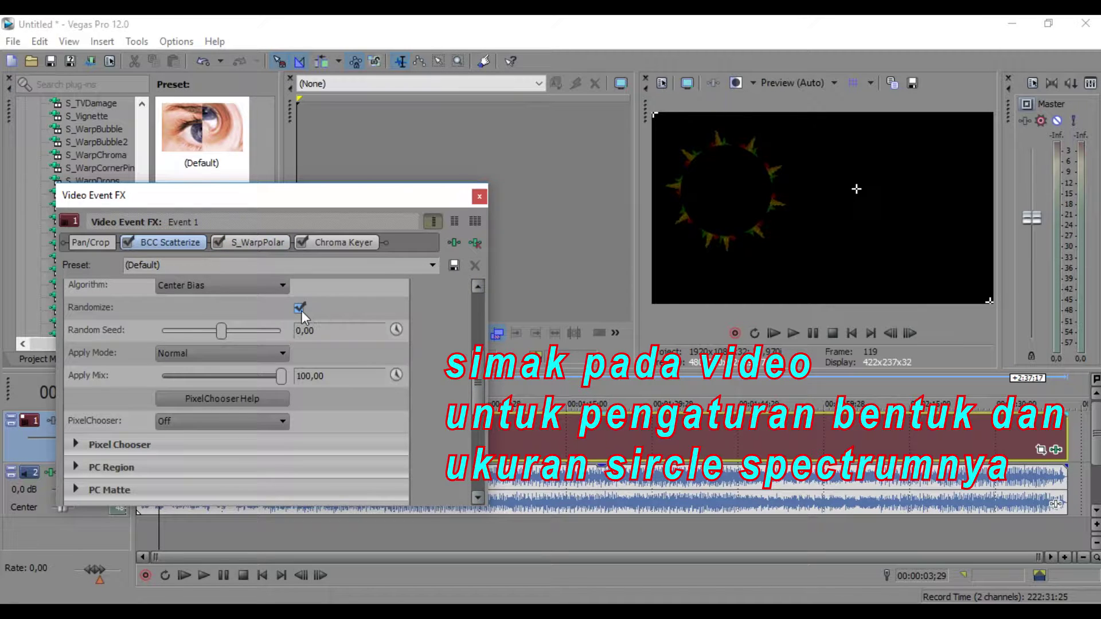
pyautogui.moveTo(479, 395); pyautogui.dragTo(490, 441)
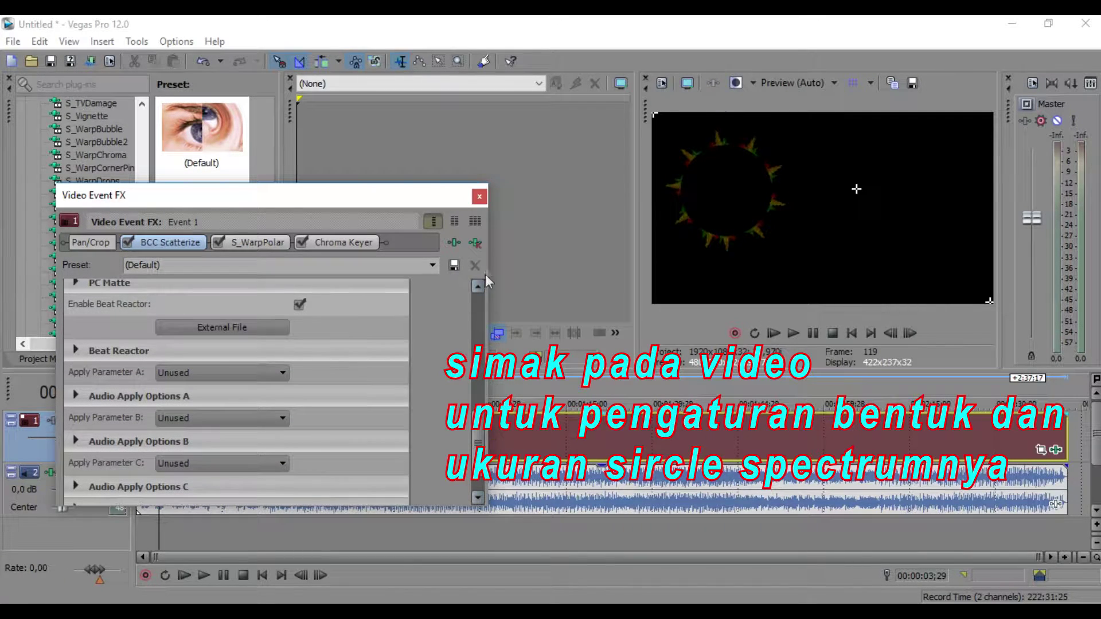
pyautogui.click(473, 200)
# Play the project from about 00:00:03;24 to preview the circular spectrum reacting to the music.
pyautogui.click(159, 447)
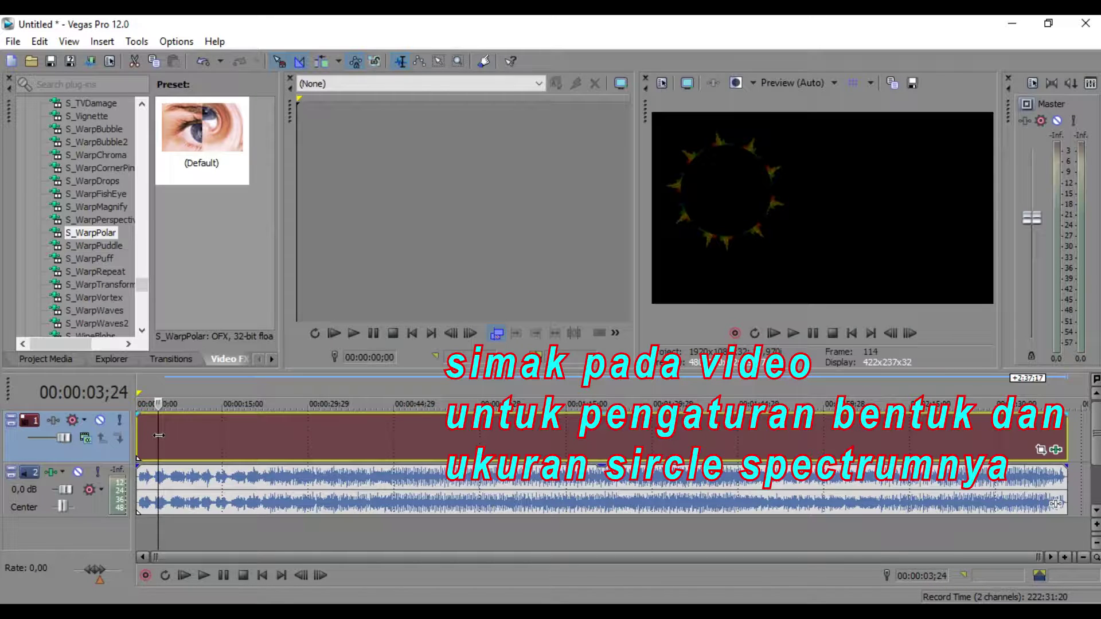
pyautogui.press('space')
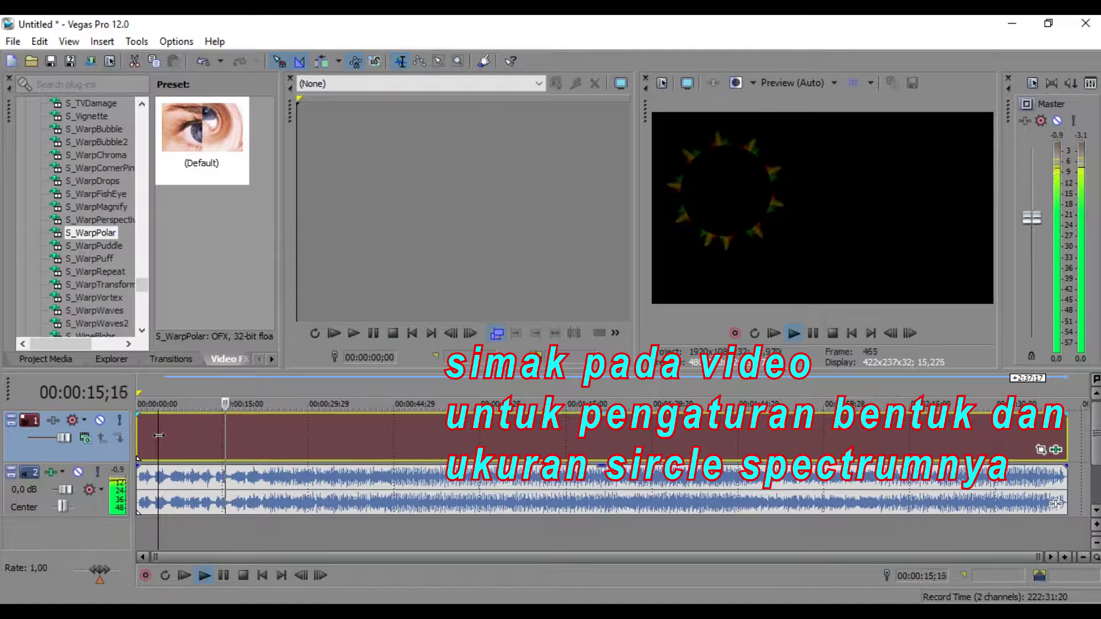
pyautogui.press('space')
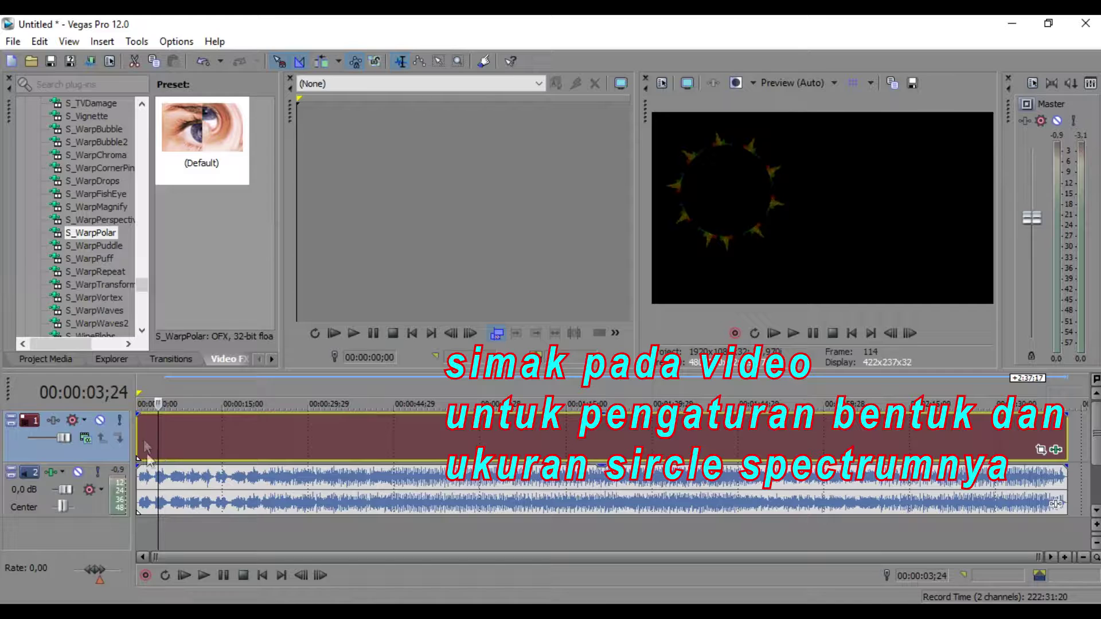
# Insert a new video track between the spectrum track and the audio track, and place the cursor at the project start.
pyautogui.rightClick(169, 455)
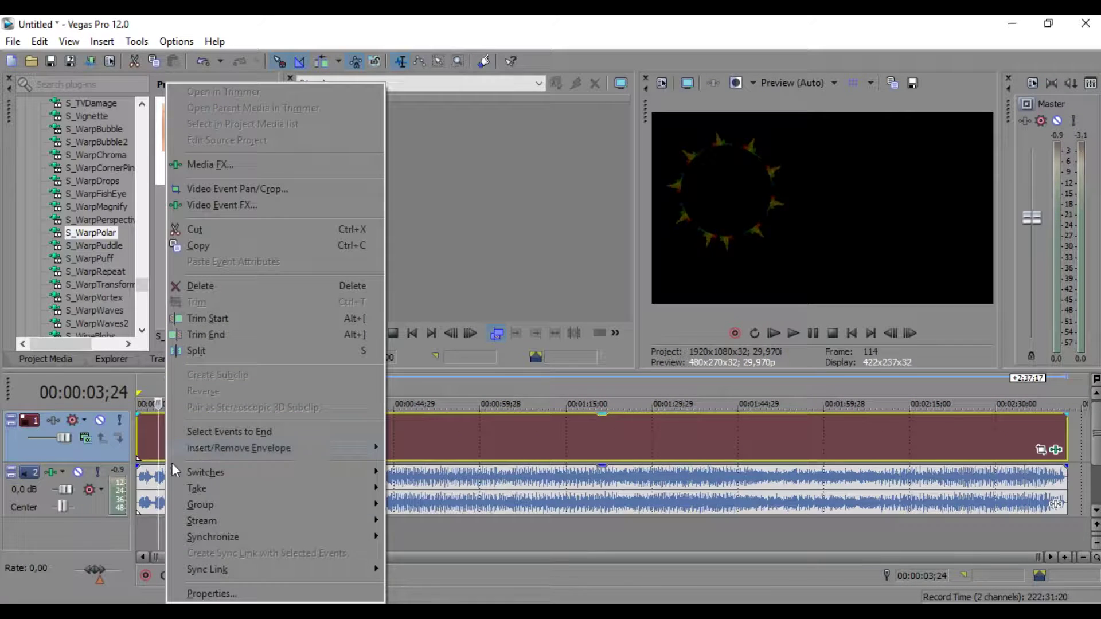
pyautogui.click(448, 535)
pyautogui.rightClick(170, 525)
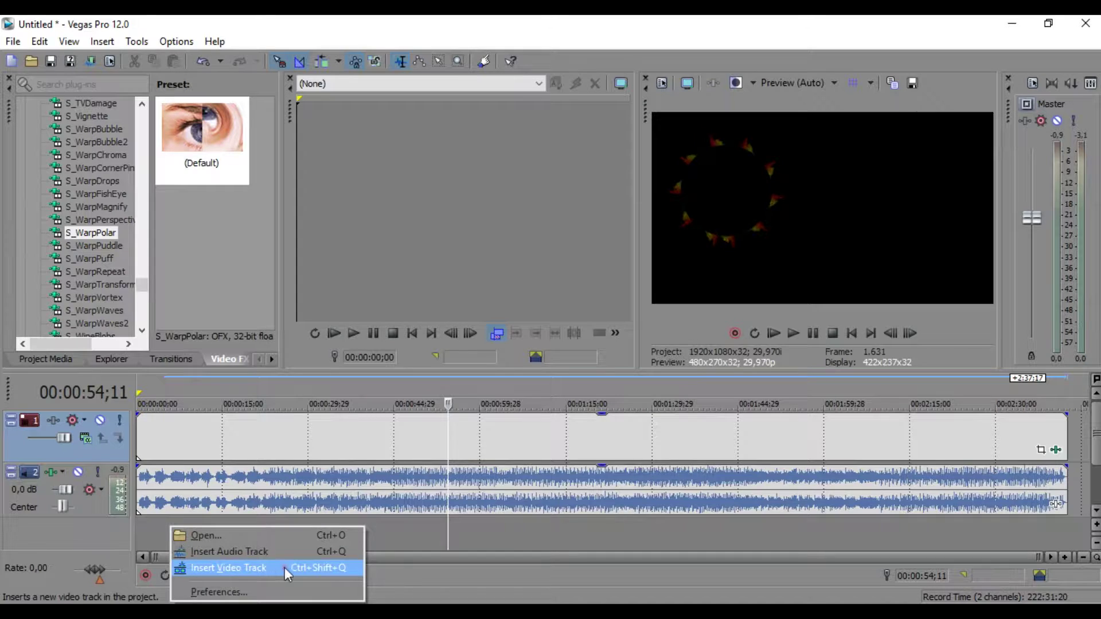
pyautogui.click(283, 568)
pyautogui.moveTo(97, 458); pyautogui.dragTo(147, 500)
pyautogui.click(159, 487)
pyautogui.click(146, 486)
pyautogui.click(140, 484)
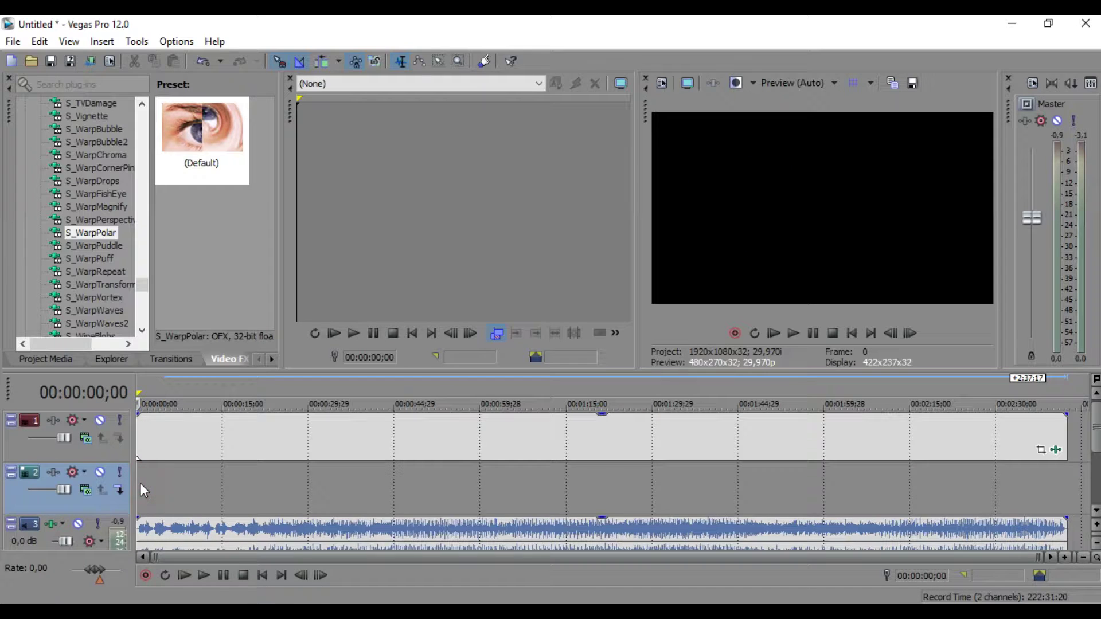
# Import the JPG image 209032 from Local Disk (E:) onto the new video track and extend it to the full length of the song.
pyautogui.click(103, 41)
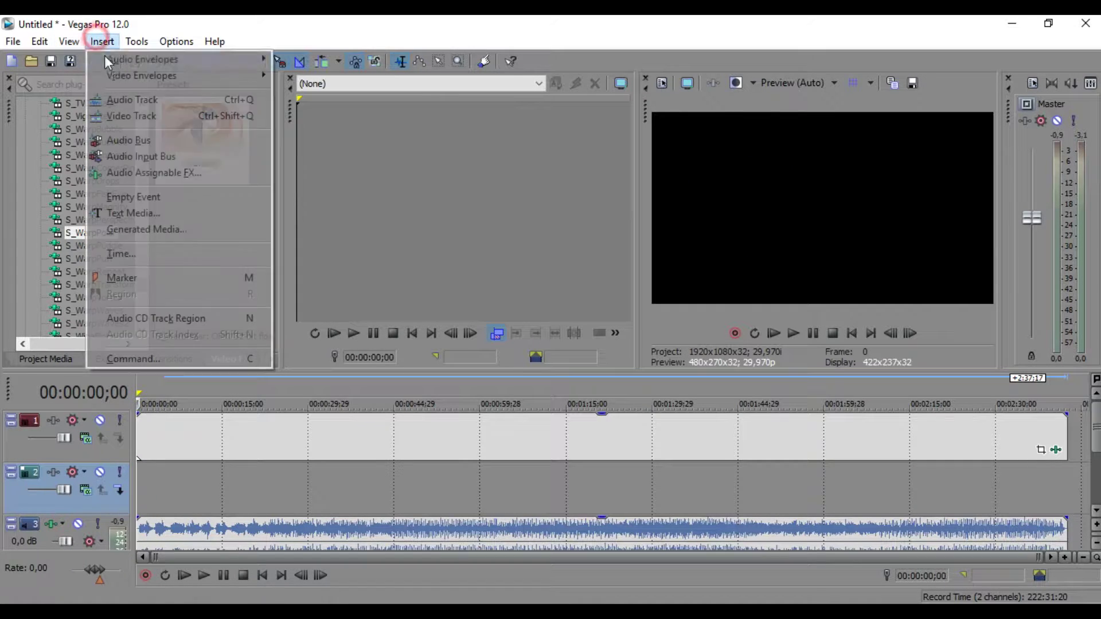
pyautogui.click(31, 60)
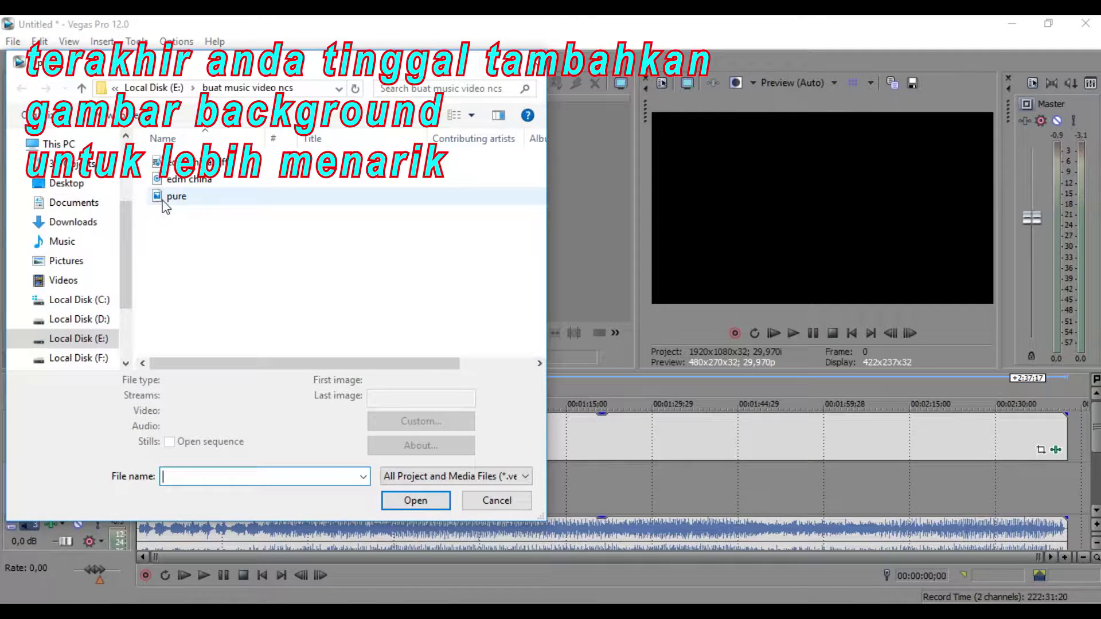
pyautogui.click(96, 339)
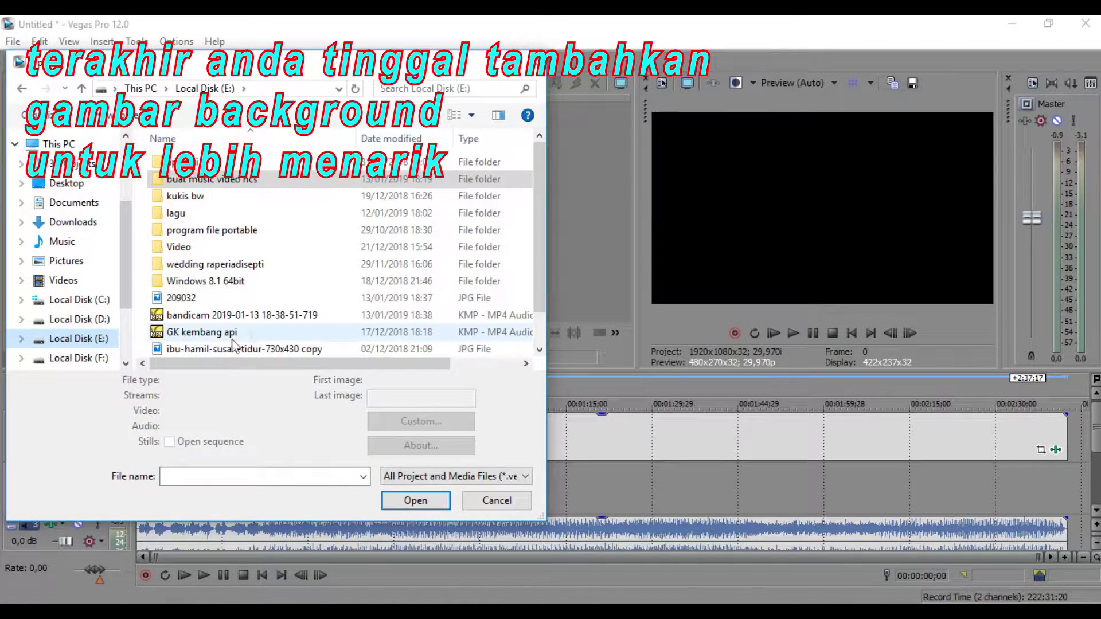
pyautogui.click(222, 302)
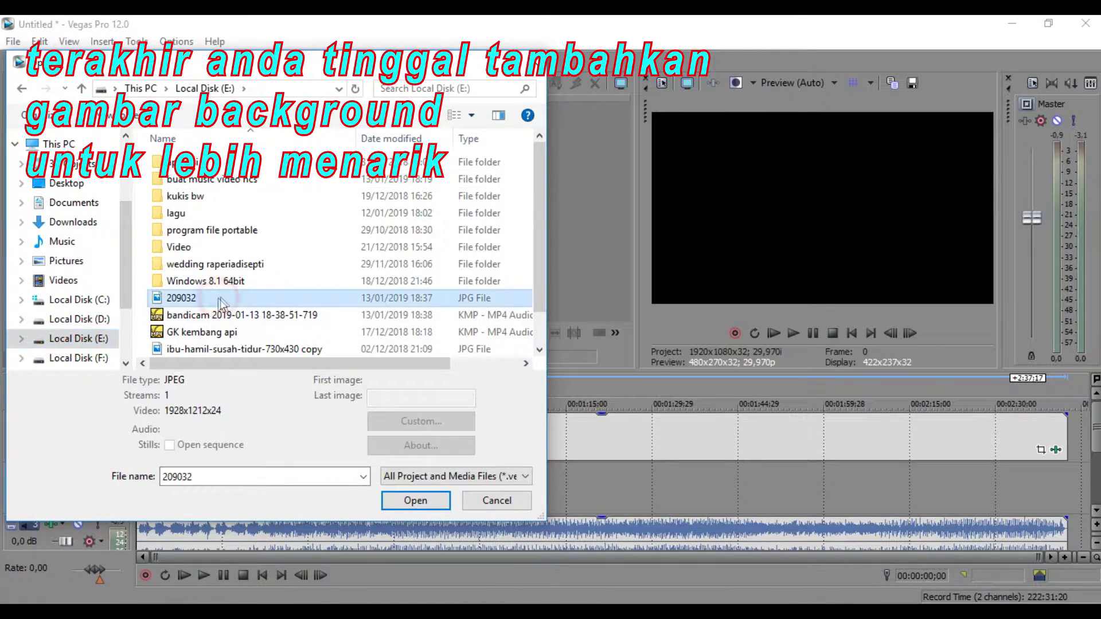
pyautogui.click(415, 500)
pyautogui.moveTo(162, 483); pyautogui.dragTo(1046, 501)
# Check the spectrum over the background image at several points within the first 31 seconds of the timeline.
pyautogui.click(188, 482)
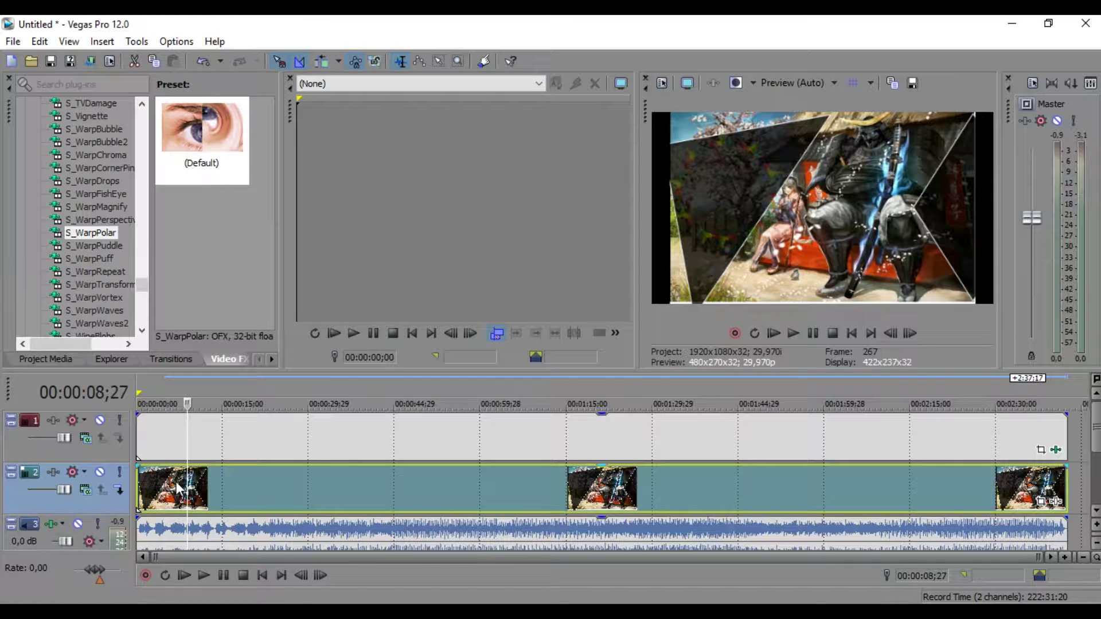
pyautogui.click(228, 487)
pyautogui.click(312, 487)
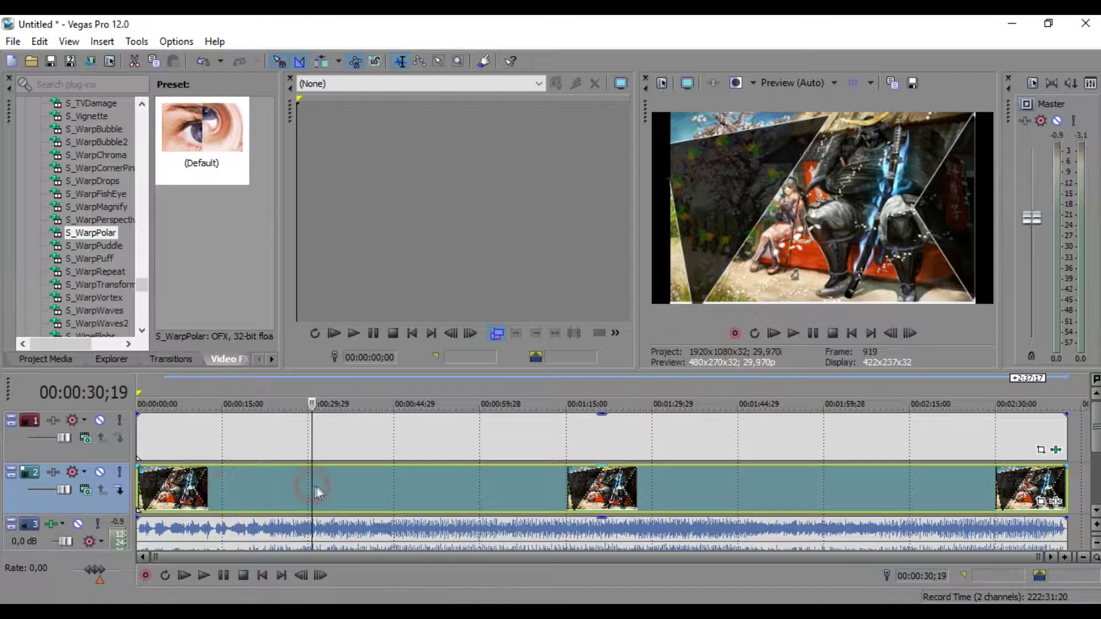
pyautogui.click(182, 487)
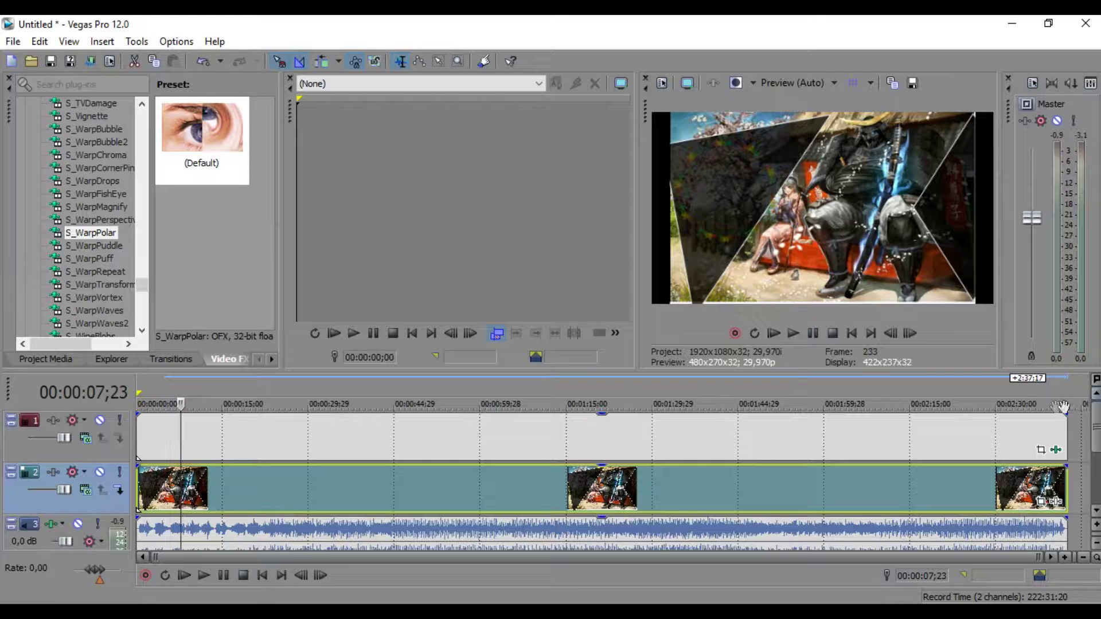
# Reduce the spectrum's S_WarpPolar Inner Radius to 0,099 and disable the Chroma Keyer effect on the event.
pyautogui.click(1055, 452)
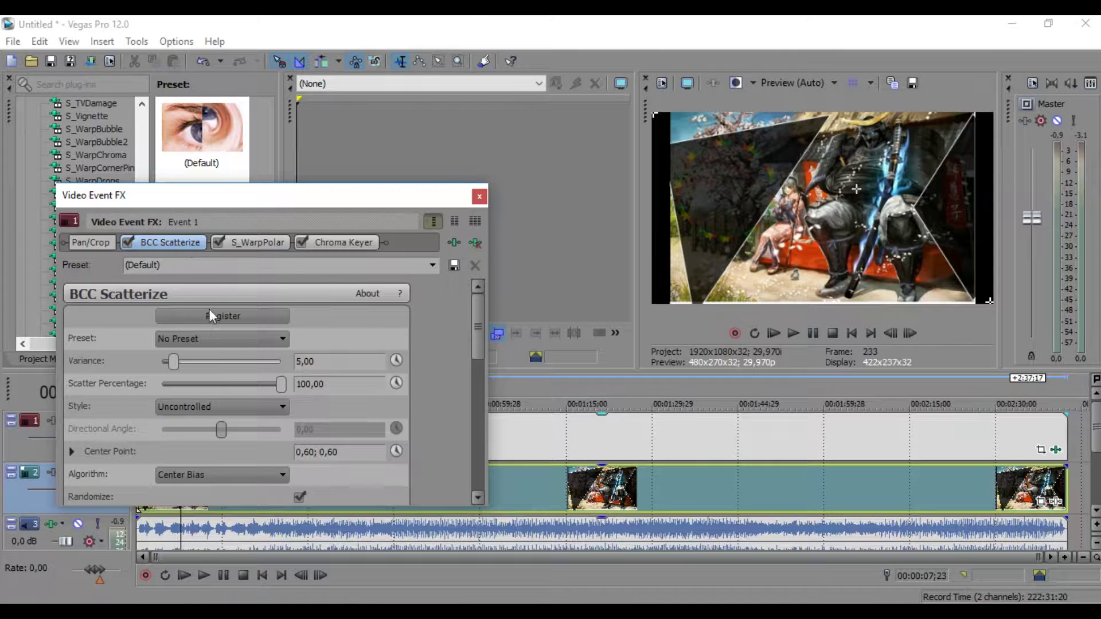
pyautogui.click(263, 243)
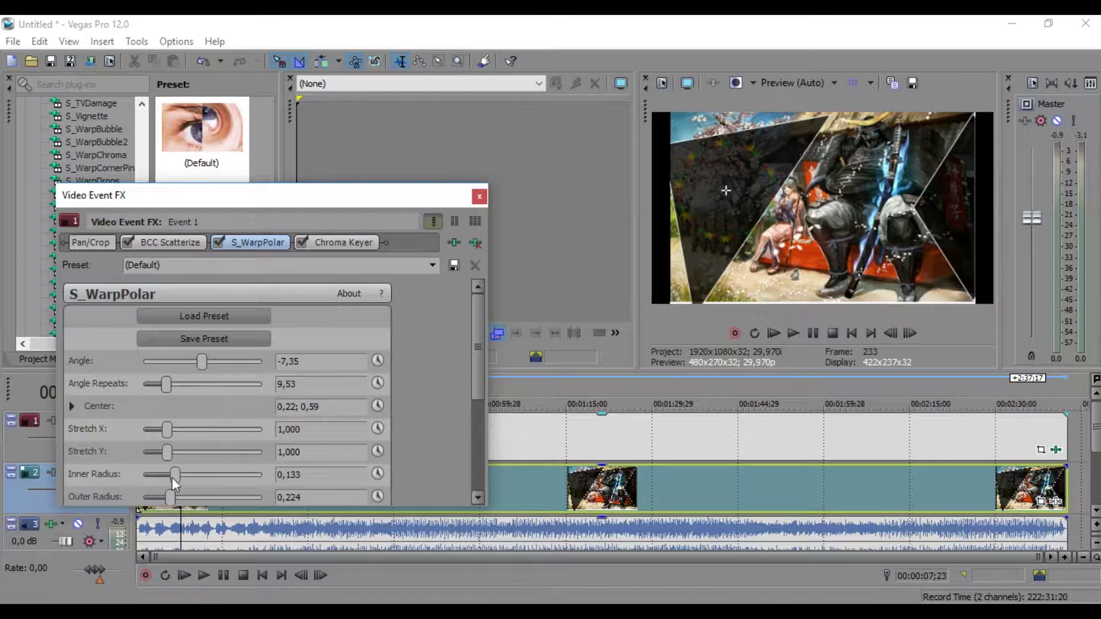
pyautogui.moveTo(175, 475); pyautogui.dragTo(163, 479)
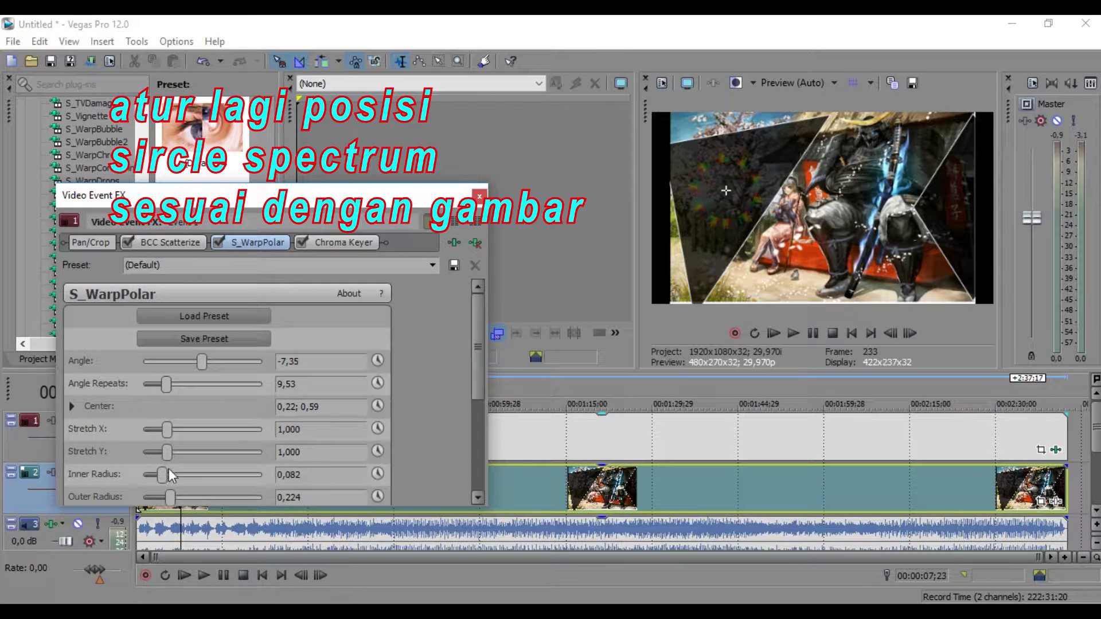
pyautogui.moveTo(163, 482); pyautogui.dragTo(167, 482)
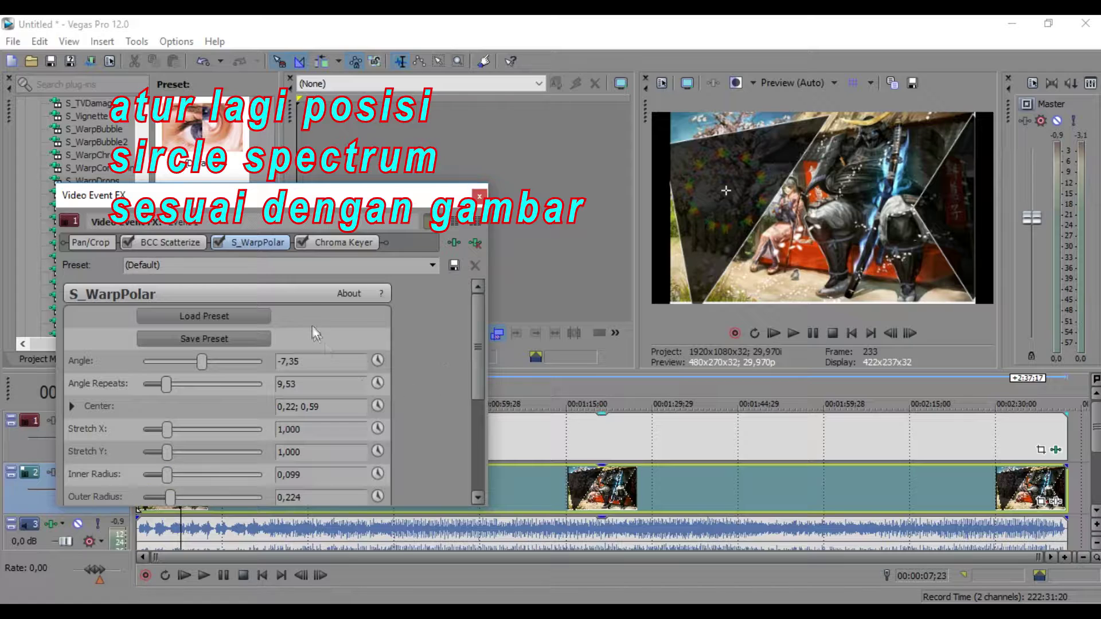
pyautogui.click(301, 243)
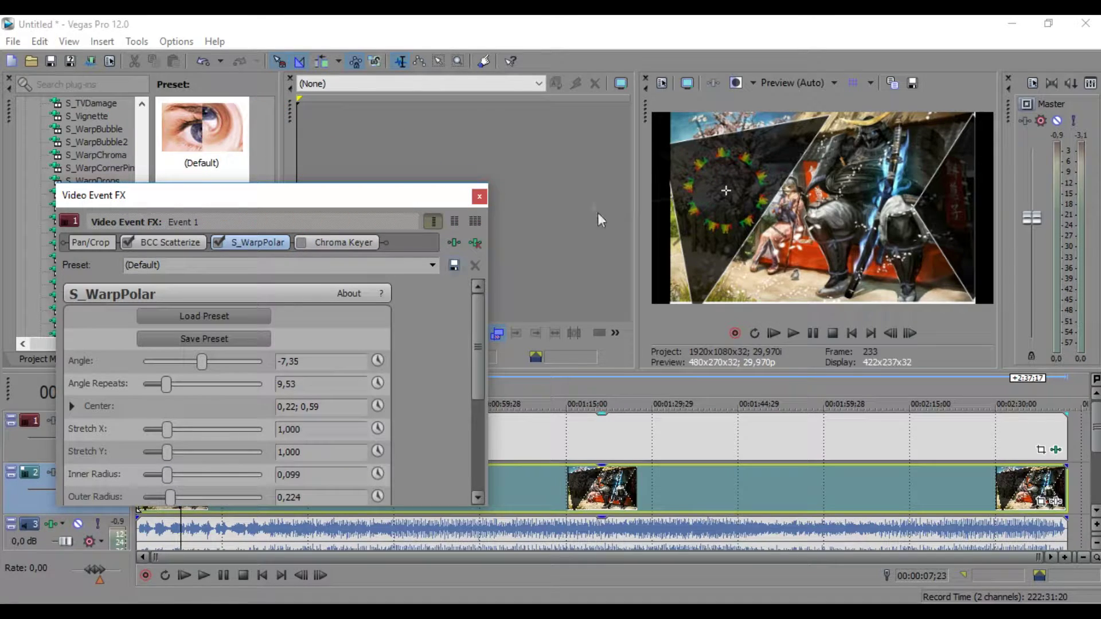
pyautogui.click(480, 196)
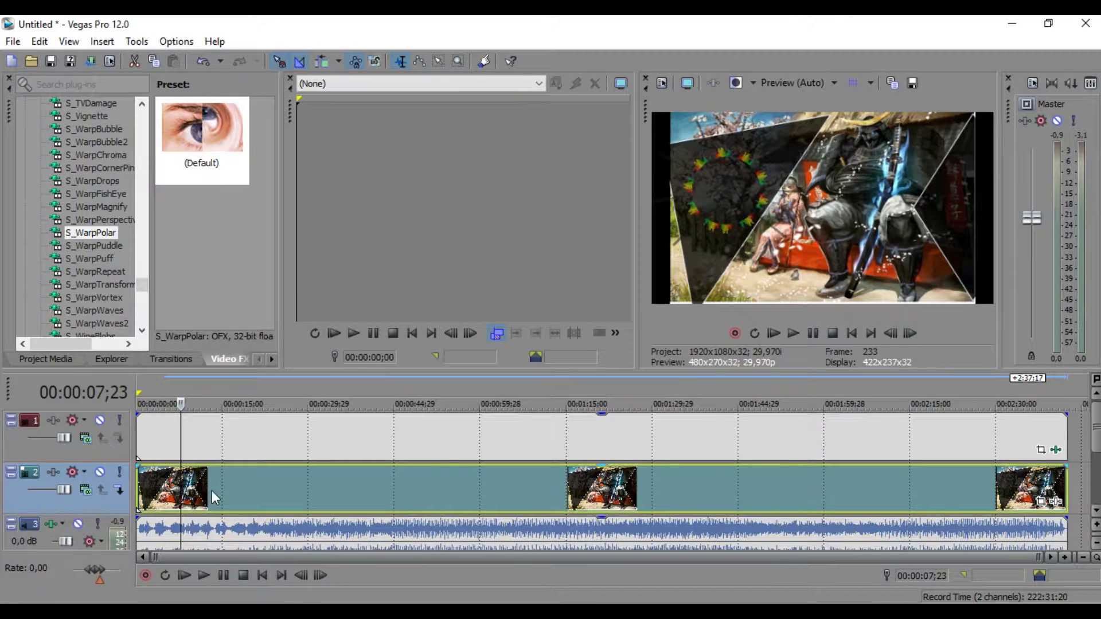
# Play the project from about 00:01:51;10 to preview the spectrum over the background image.
pyautogui.click(771, 532)
pyautogui.press('space')
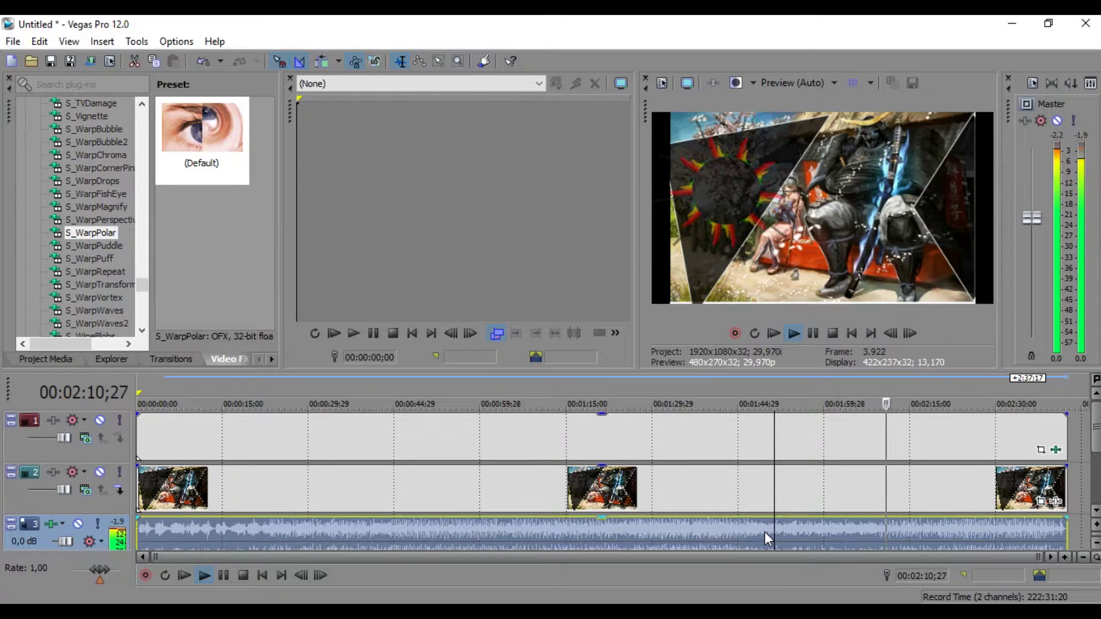
# Set the spectrum's S_WarpPolar Angle Repeats to 12,25, Inner Radius to 0,054 and Outer Radius to 0,218 during playback, and close the effect settings.
pyautogui.click(1056, 450)
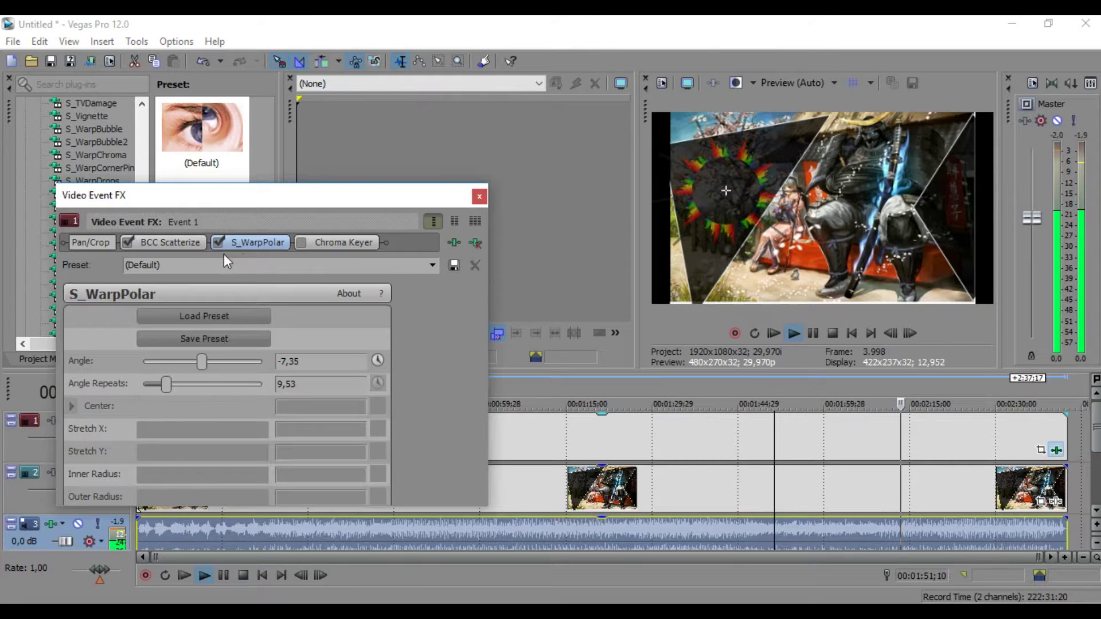
pyautogui.click(172, 243)
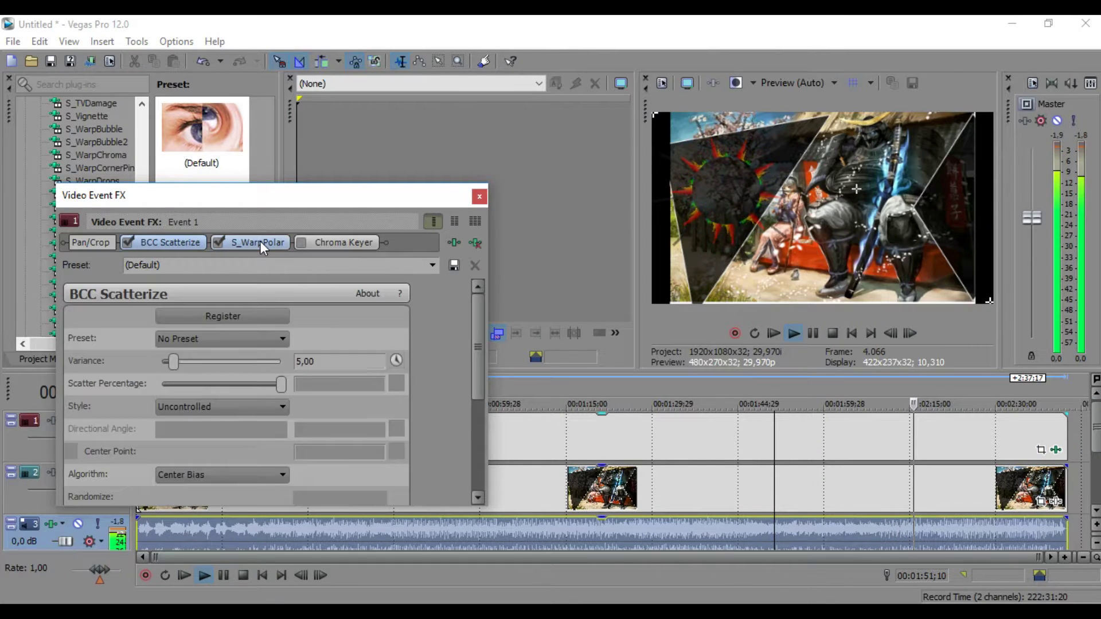
pyautogui.click(259, 241)
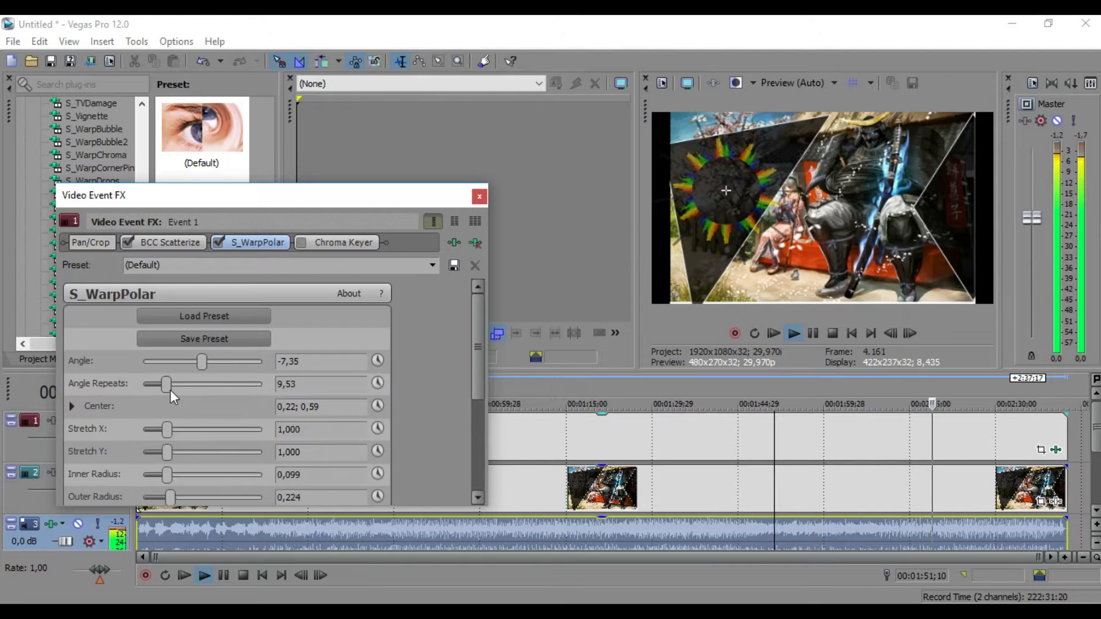
pyautogui.moveTo(166, 384); pyautogui.dragTo(153, 388)
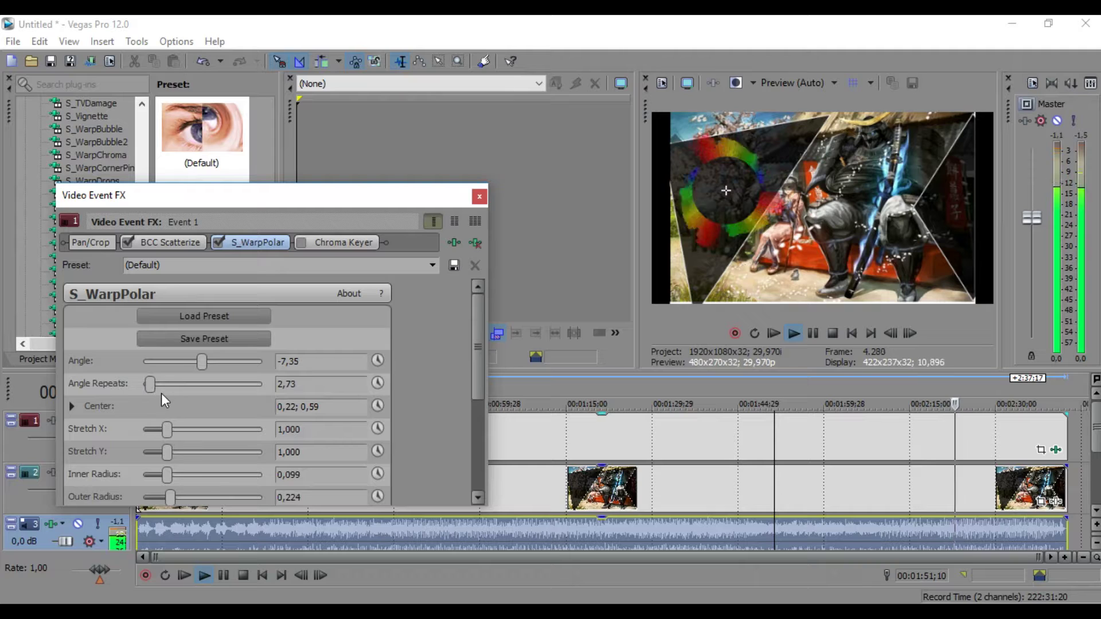
pyautogui.moveTo(152, 383)
pyautogui.mouseDown()
pyautogui.moveTo(213, 388)
pyautogui.moveTo(173, 384)
pyautogui.mouseUp()
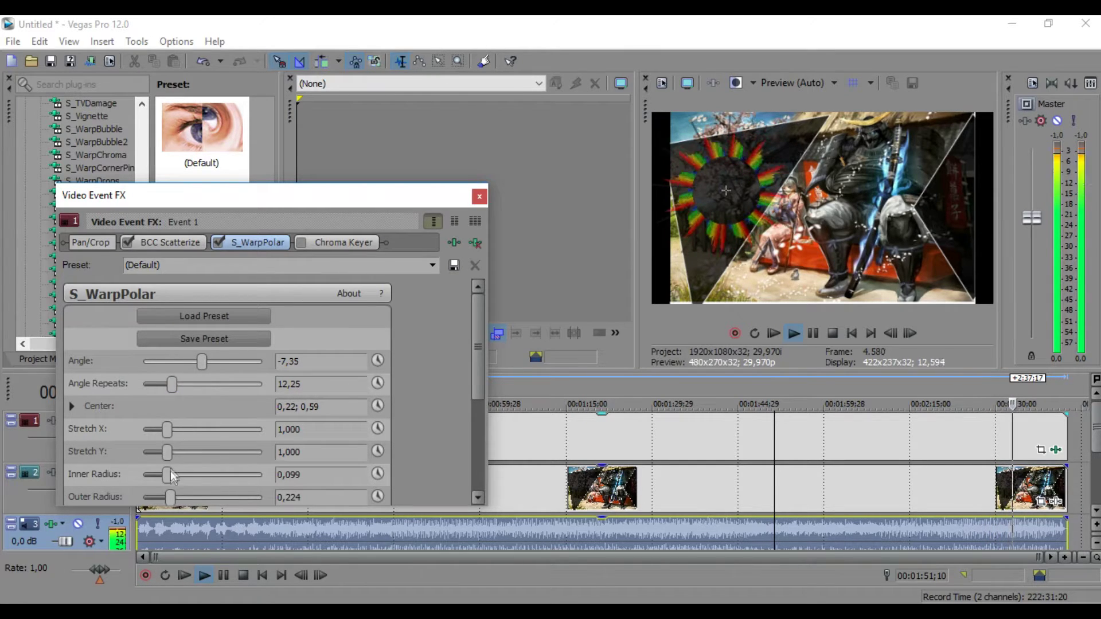
pyautogui.moveTo(168, 476)
pyautogui.mouseDown()
pyautogui.moveTo(178, 475)
pyautogui.moveTo(156, 476)
pyautogui.moveTo(178, 476)
pyautogui.moveTo(156, 476)
pyautogui.moveTo(163, 496)
pyautogui.moveTo(183, 499)
pyautogui.moveTo(169, 496)
pyautogui.mouseUp()
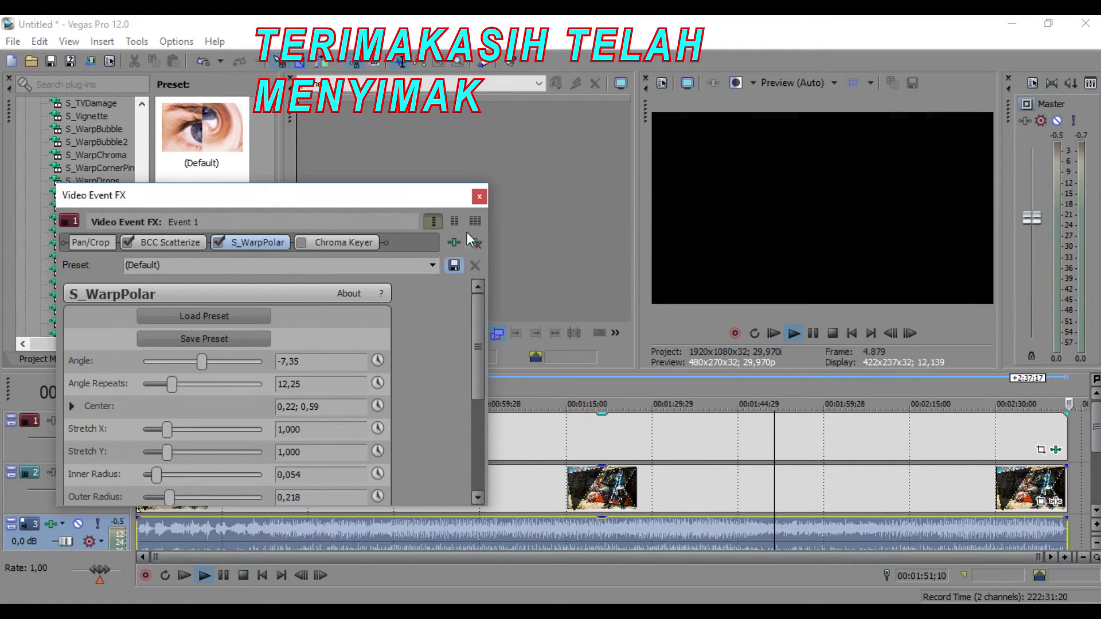
pyautogui.click(480, 196)
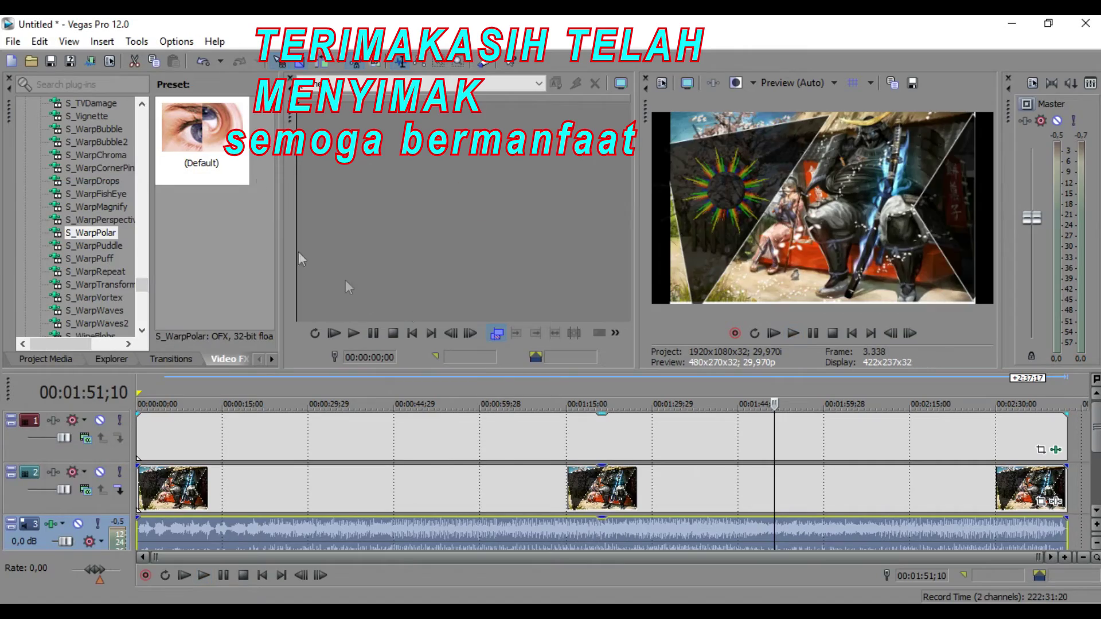